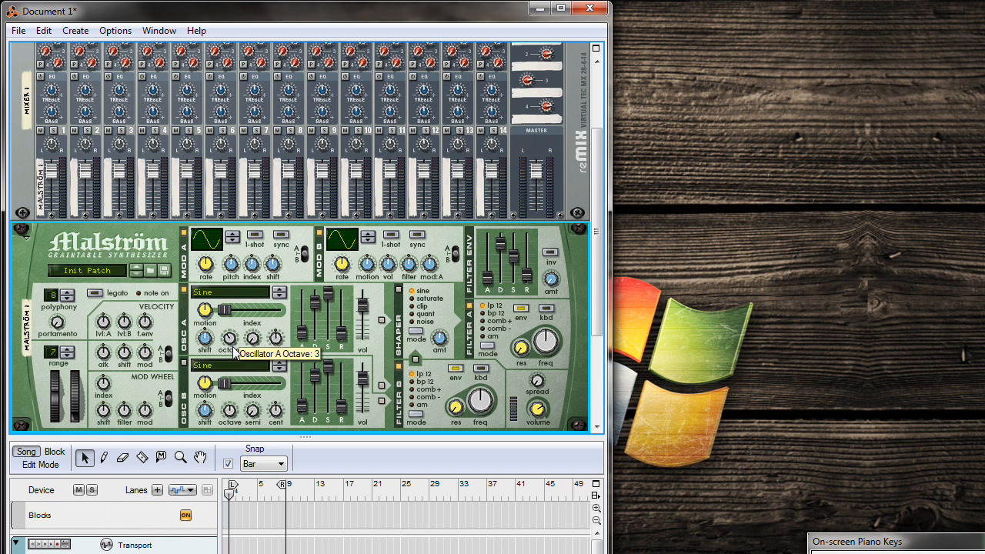
- Set oscillator B to the Square*16 wave at octave 3 and play test notes to hear both oscillators
{"action": "key", "text": "q"}
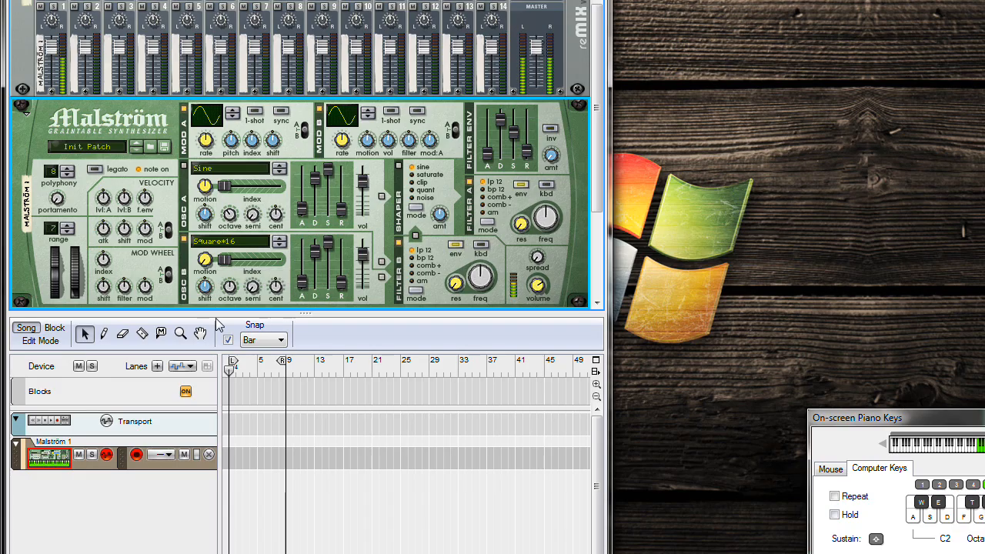
{"action": "key", "text": "f"}
{"action": "key", "text": "s"}
{"action": "key", "text": "d"}
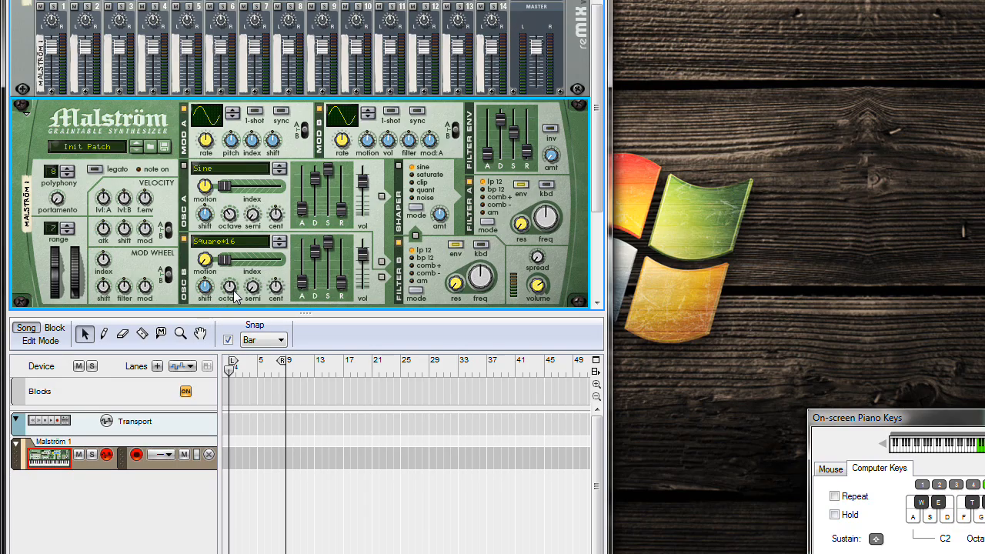
{"action": "key", "text": "g"}
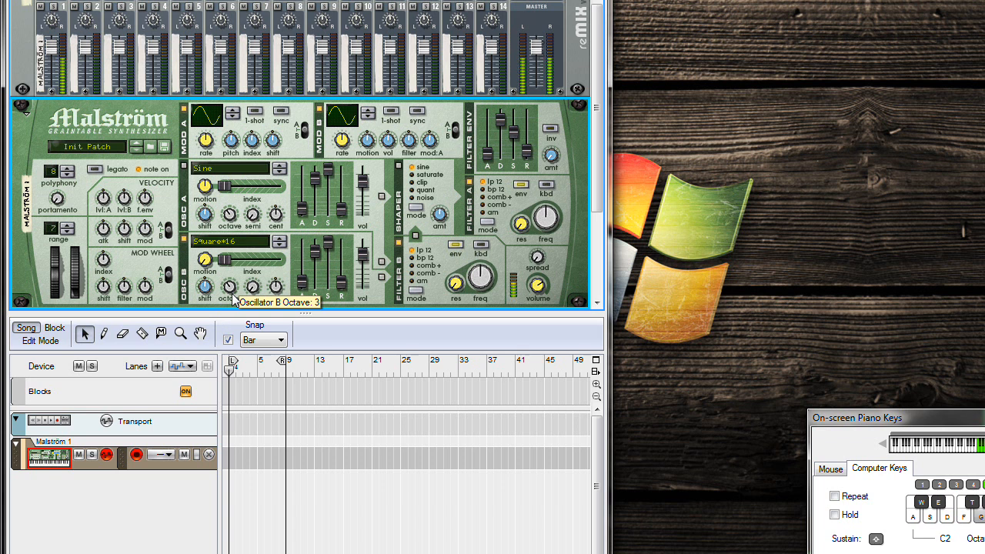
{"action": "key", "text": "f"}
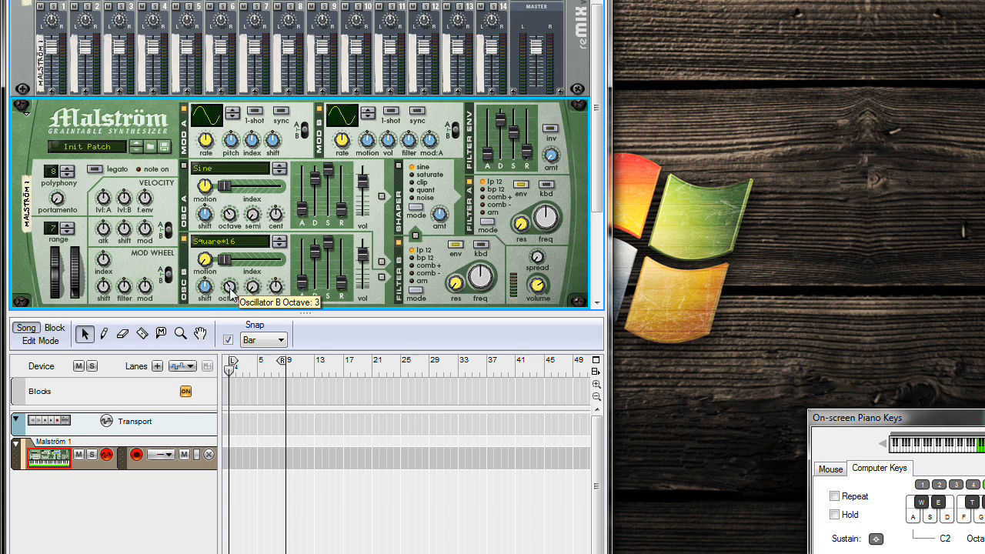
{"action": "key", "text": "g"}
{"action": "key", "text": "f"}
{"action": "key", "text": "d"}
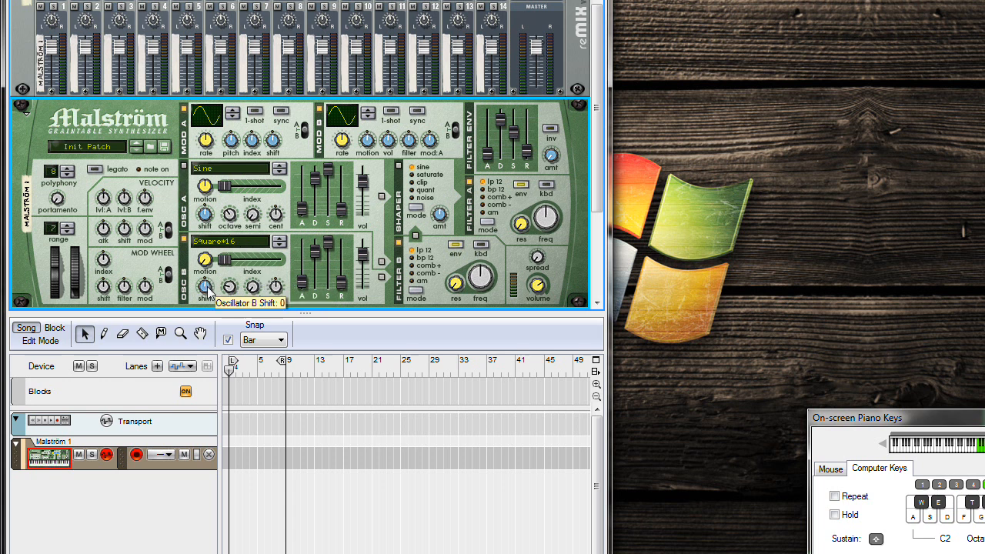
- Raise oscillator B's shift while playing test notes
{"action": "key", "text": "g"}
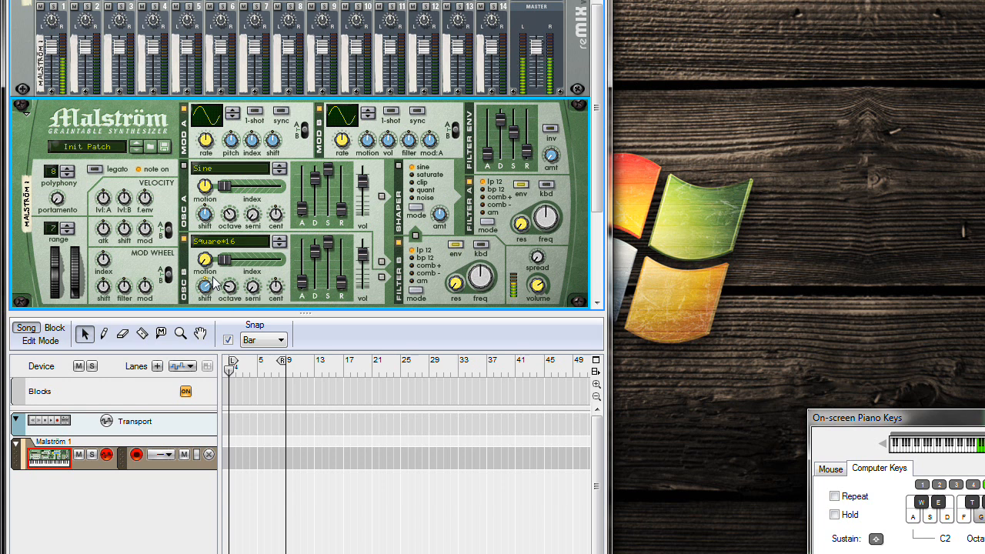
{"action": "key", "text": "f"}
{"action": "key", "text": "d"}
{"action": "key", "text": "d"}
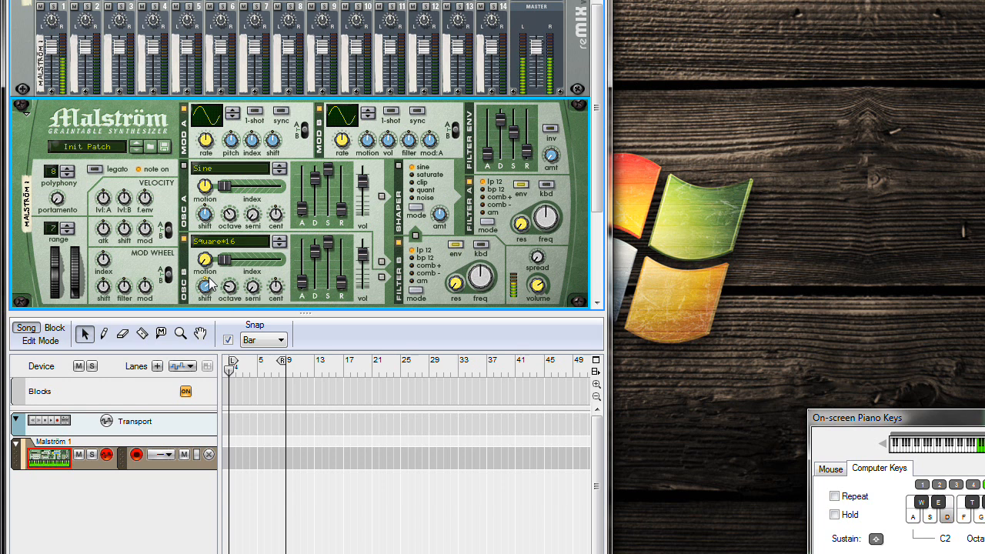
{"action": "key", "text": "f"}
{"action": "key", "text": "d"}
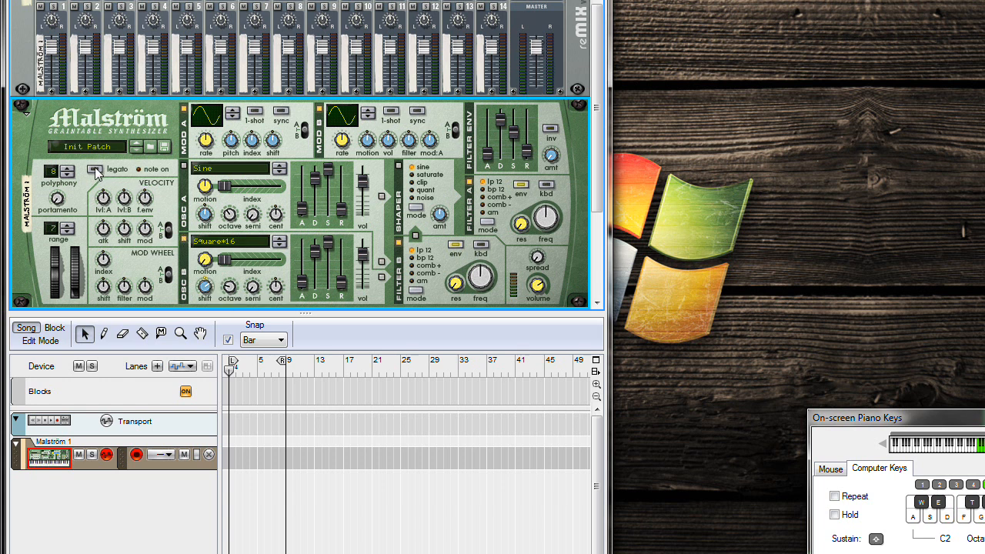
- Turn on legato, raise the portamento slightly, and play a run of notes to hear the glide
{"action": "left_click", "coordinate": [95, 170]}
{"action": "left_click_drag", "start_coordinate": [61, 201], "coordinate": [64, 194]}
{"action": "key", "text": "f"}
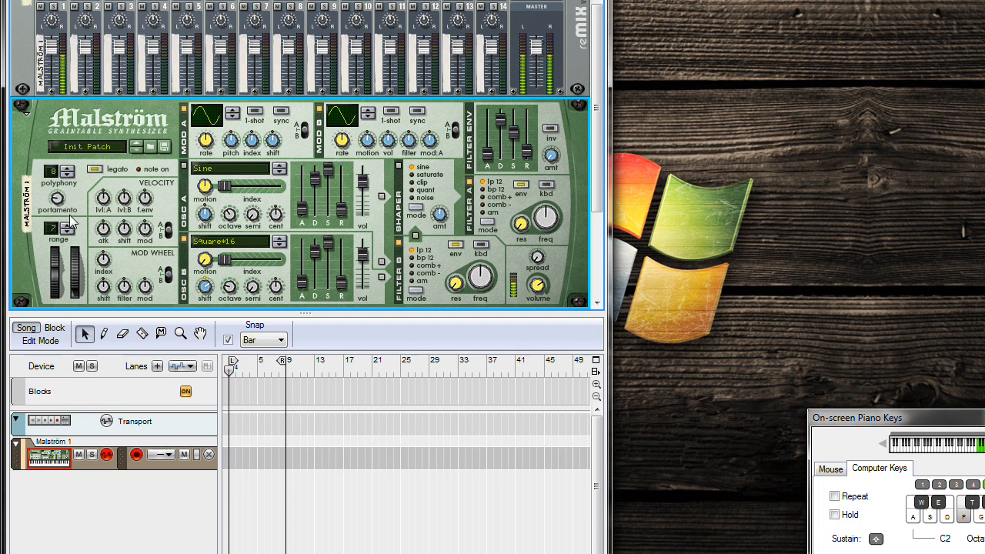
{"action": "key", "text": "g"}
{"action": "mouse_move", "coordinate": [132, 209]}
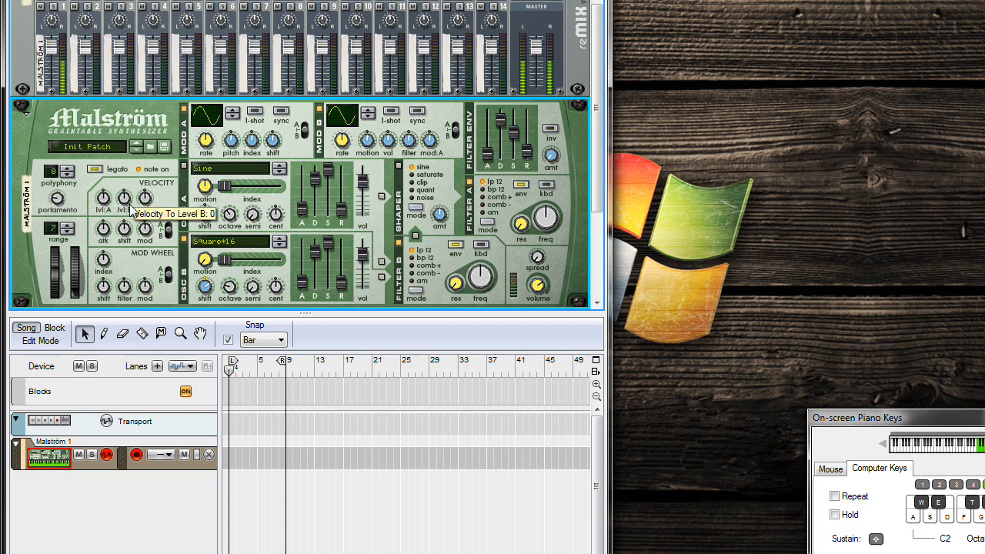
{"action": "key", "text": "d"}
{"action": "key", "text": "s"}
{"action": "key", "text": "d"}
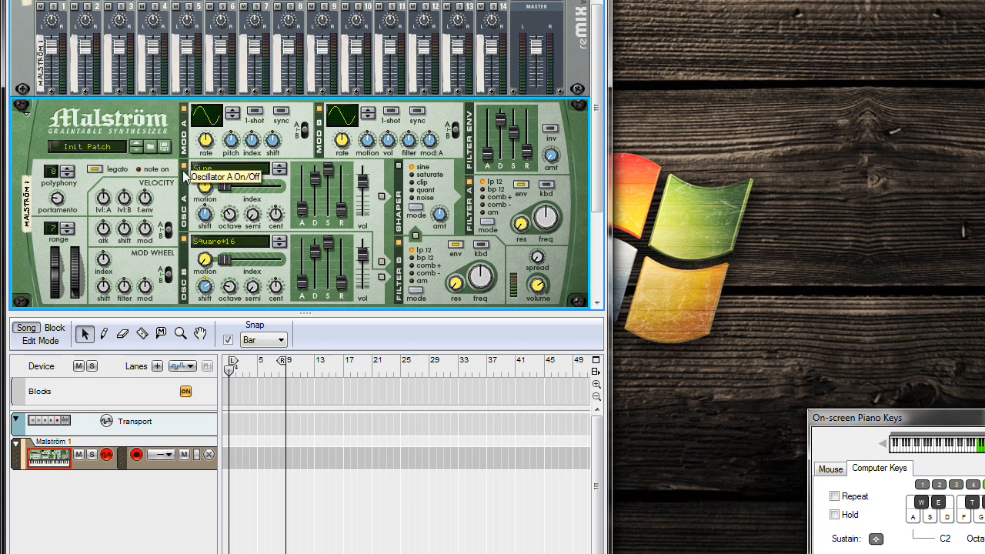
{"action": "key", "text": "d"}
{"action": "key", "text": "f"}
{"action": "key", "text": "g"}
{"action": "key", "text": "d"}
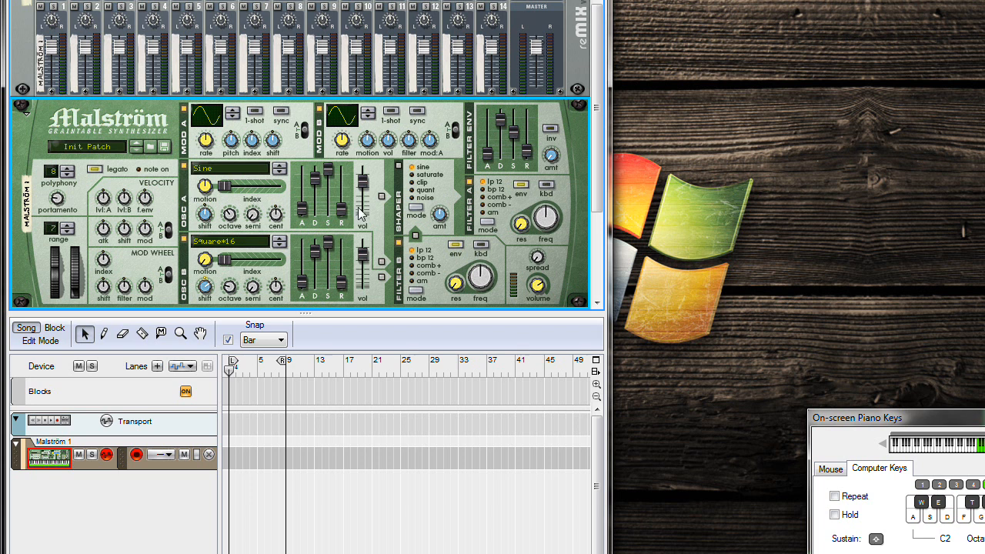
- Route both oscillators through the shaper and filters, set the shaper to clip mode, and play test notes
{"action": "left_click", "coordinate": [382, 198]}
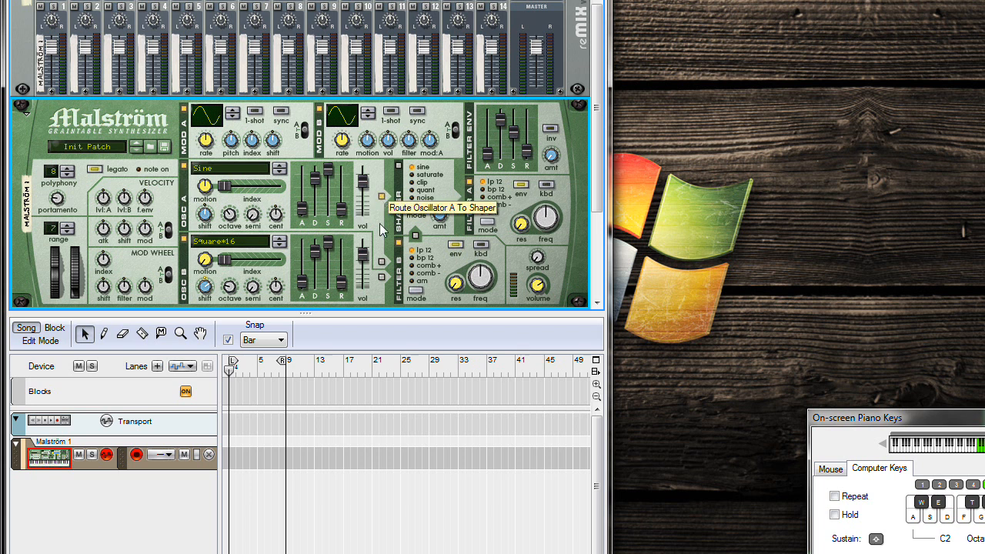
{"action": "left_click", "coordinate": [382, 276]}
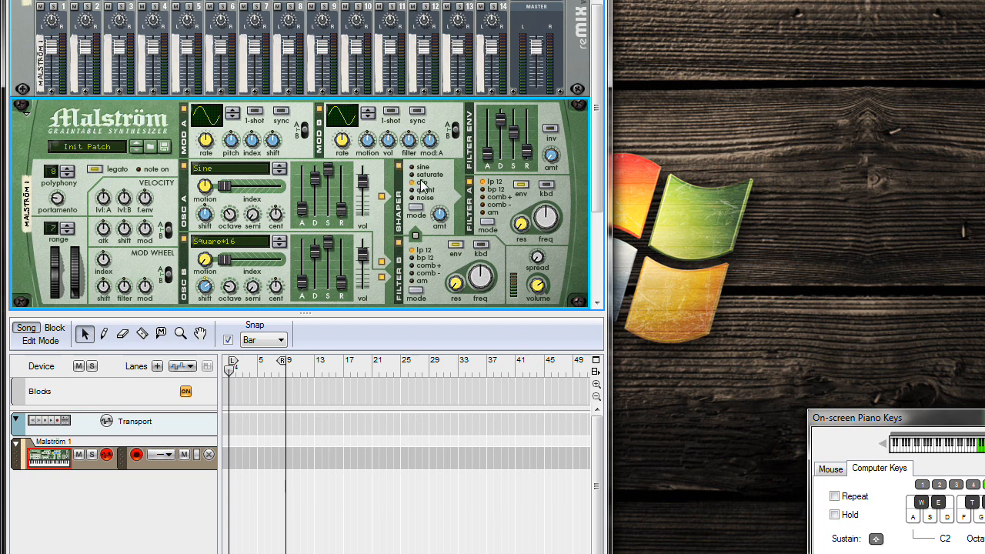
{"action": "key", "text": "f"}
{"action": "key", "text": "g"}
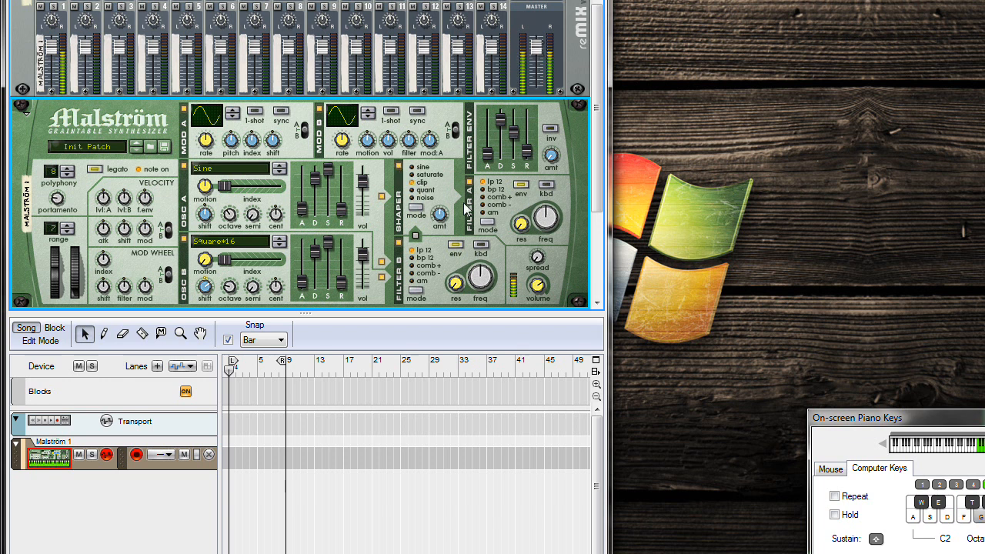
- Set filters A and B to bp 12 and adjust their frequency and resonance while playing test notes
{"action": "key", "text": "d"}
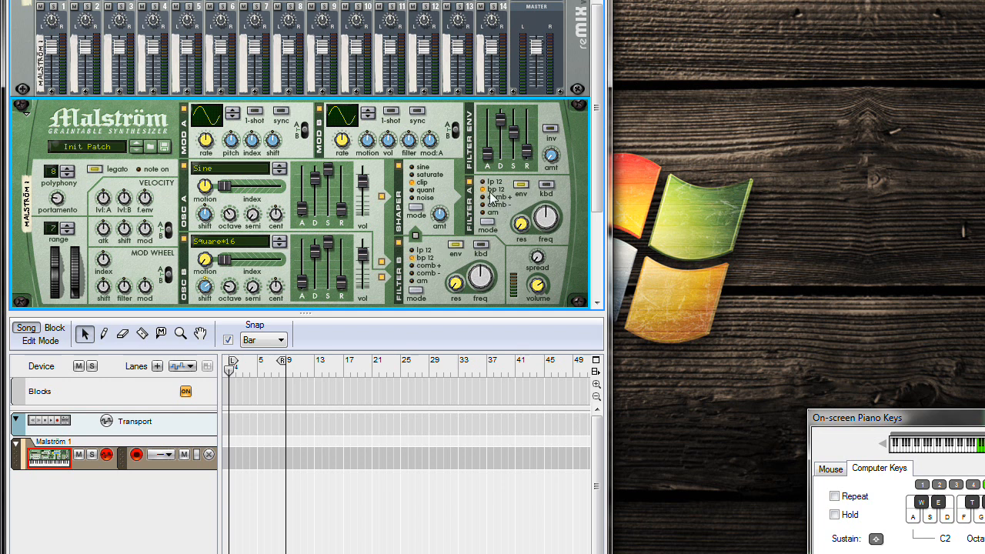
{"action": "key", "text": "g"}
{"action": "key", "text": "f"}
{"action": "key", "text": "d"}
{"action": "key", "text": "g"}
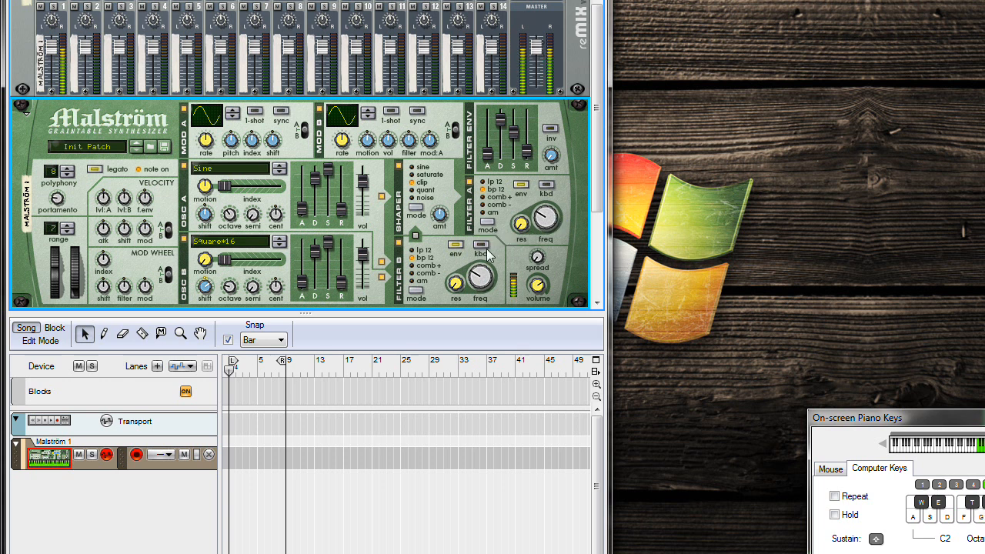
{"action": "key", "text": "f"}
{"action": "key", "text": "d"}
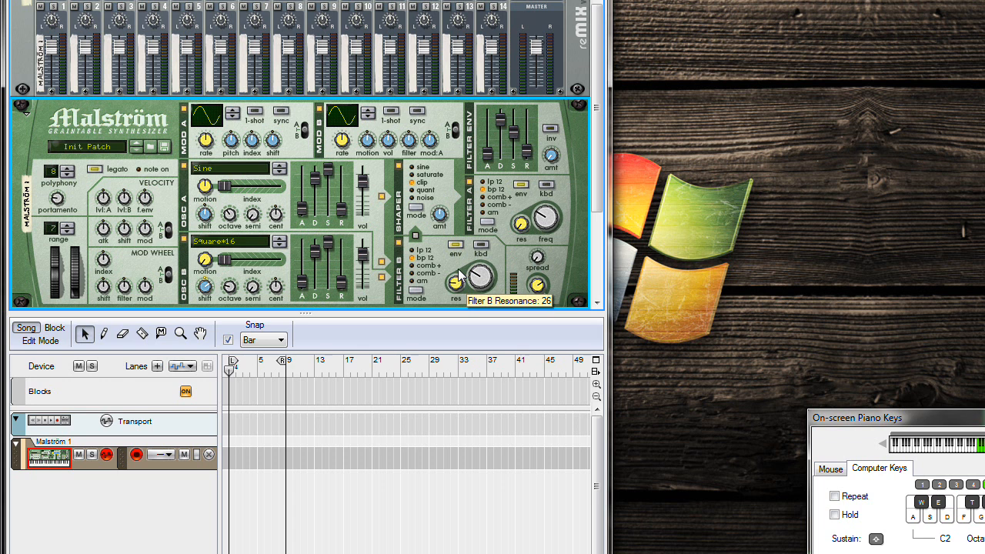
{"action": "left_click_drag", "start_coordinate": [525, 219], "coordinate": [526, 211]}
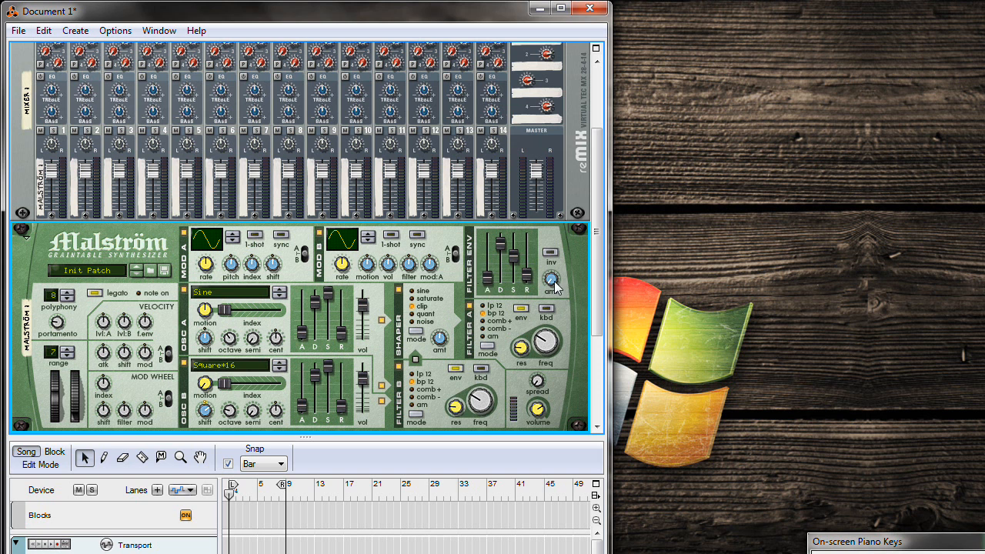
- Adjust the filter envelope's amount and raise its sustain and release to maximum
{"action": "mouse_move", "coordinate": [555, 286]}
{"action": "left_mouse_down"}
{"action": "mouse_move", "coordinate": [560, 254]}
{"action": "mouse_move", "coordinate": [552, 290]}
{"action": "left_mouse_up"}
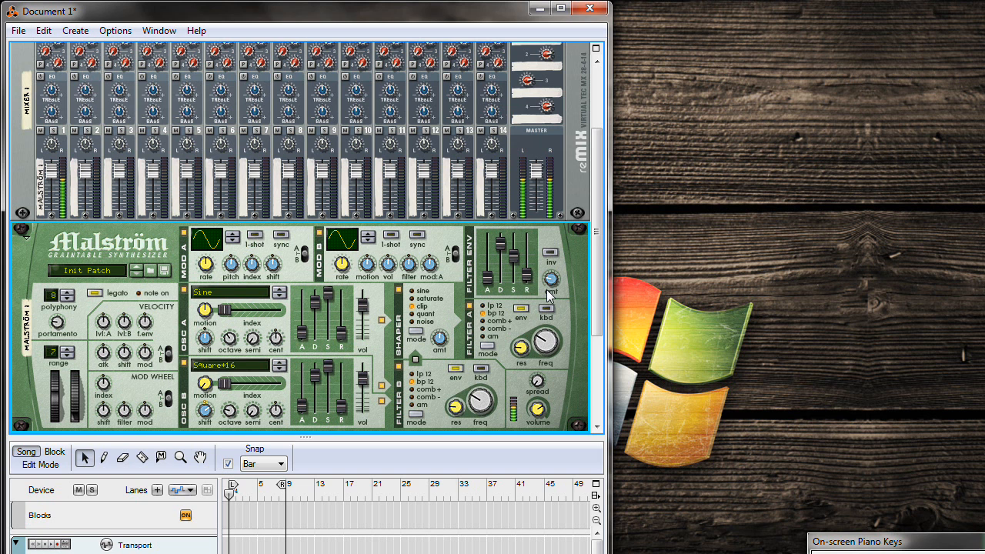
{"action": "left_click_drag", "start_coordinate": [555, 284], "coordinate": [557, 269]}
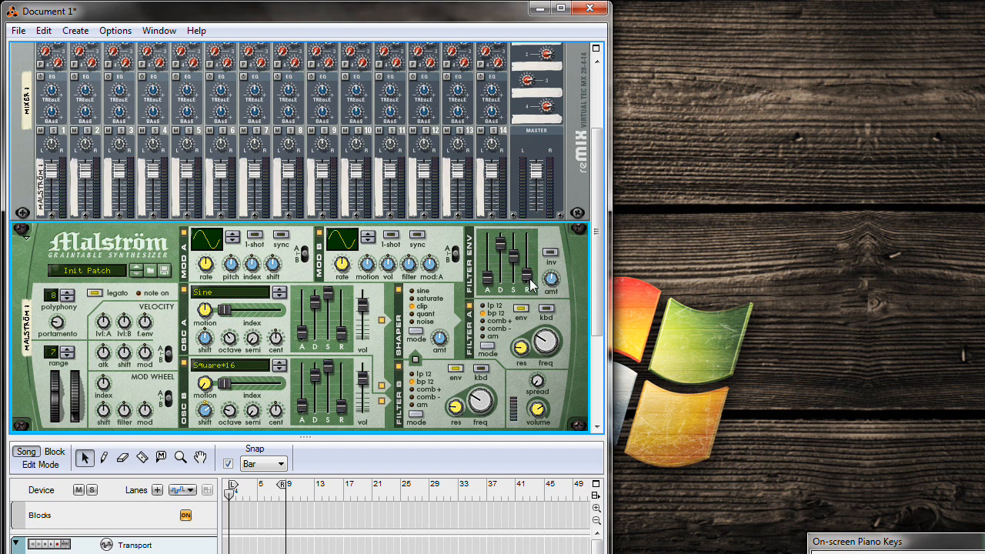
{"action": "left_click_drag", "start_coordinate": [530, 279], "coordinate": [467, 221]}
{"action": "left_click_drag", "start_coordinate": [513, 257], "coordinate": [520, 226]}
{"action": "key", "text": "q"}
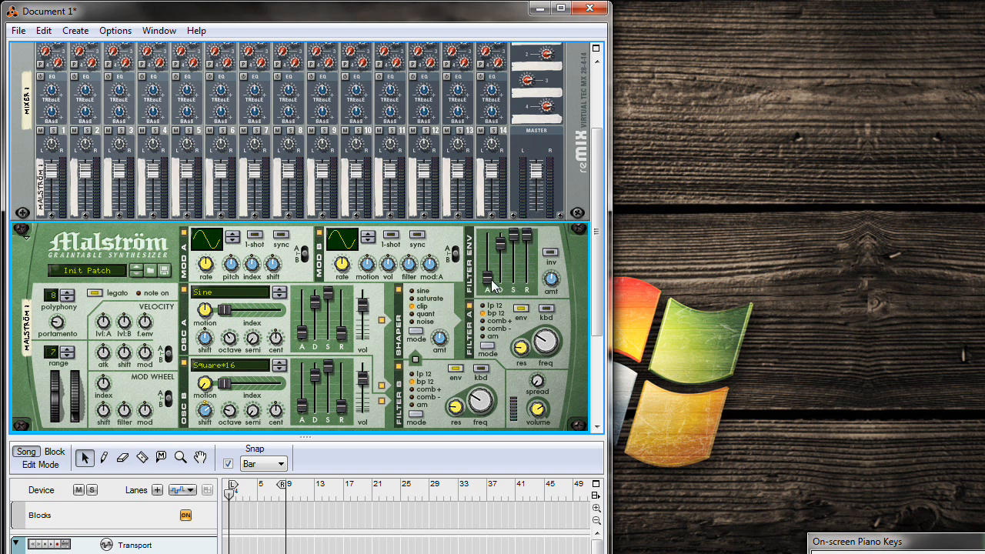
- Raise the filter envelope's attack and fine-tune its amount while playing test notes
{"action": "left_click_drag", "start_coordinate": [491, 280], "coordinate": [499, 267]}
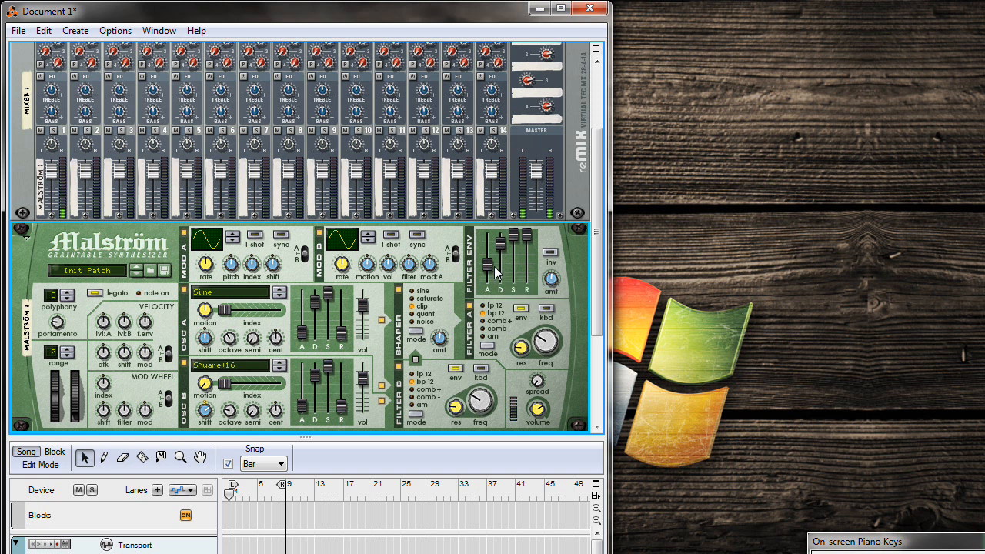
{"action": "left_click_drag", "start_coordinate": [493, 271], "coordinate": [493, 269]}
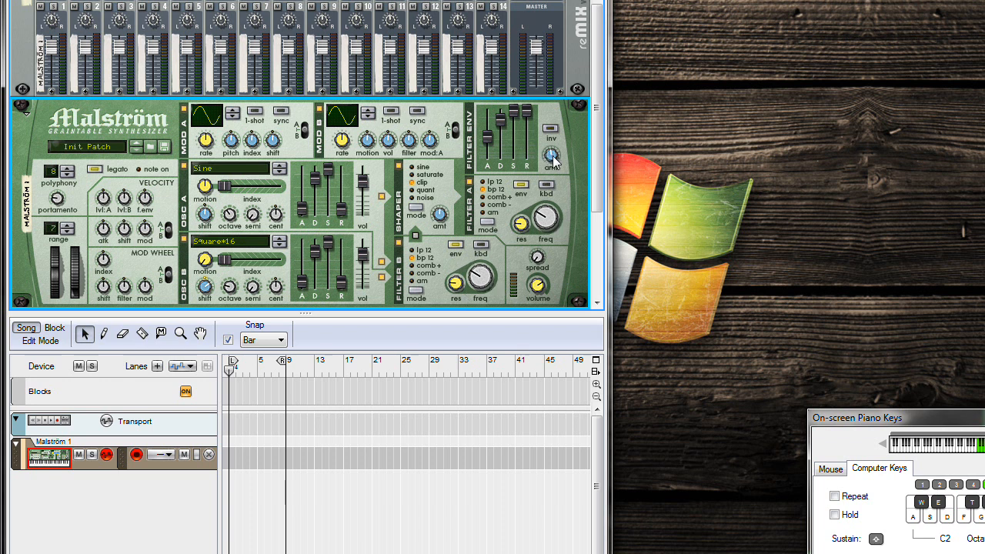
{"action": "left_click_drag", "start_coordinate": [550, 155], "coordinate": [550, 160]}
{"action": "key", "text": "d"}
{"action": "key", "text": "d"}
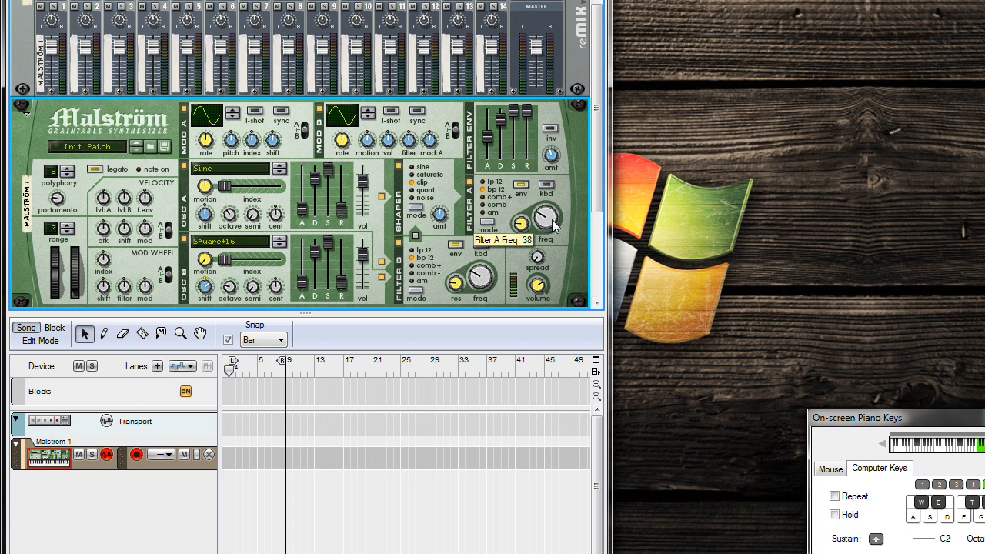
- Adjust Filter A's frequency and resonance while playing test notes
{"action": "key", "text": "d"}
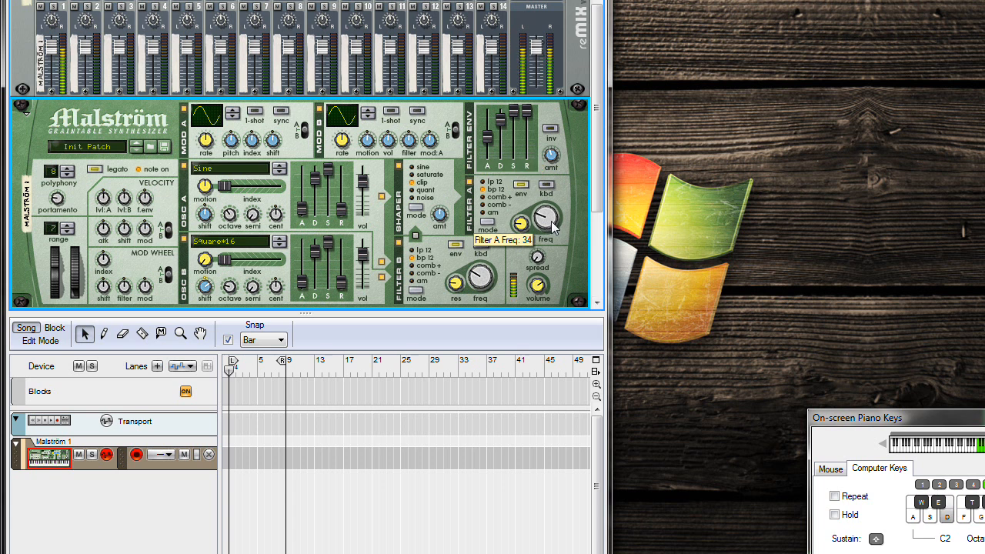
{"action": "left_click_drag", "start_coordinate": [554, 223], "coordinate": [527, 223]}
{"action": "key", "text": "d"}
{"action": "key", "text": "d"}
{"action": "key", "text": "f"}
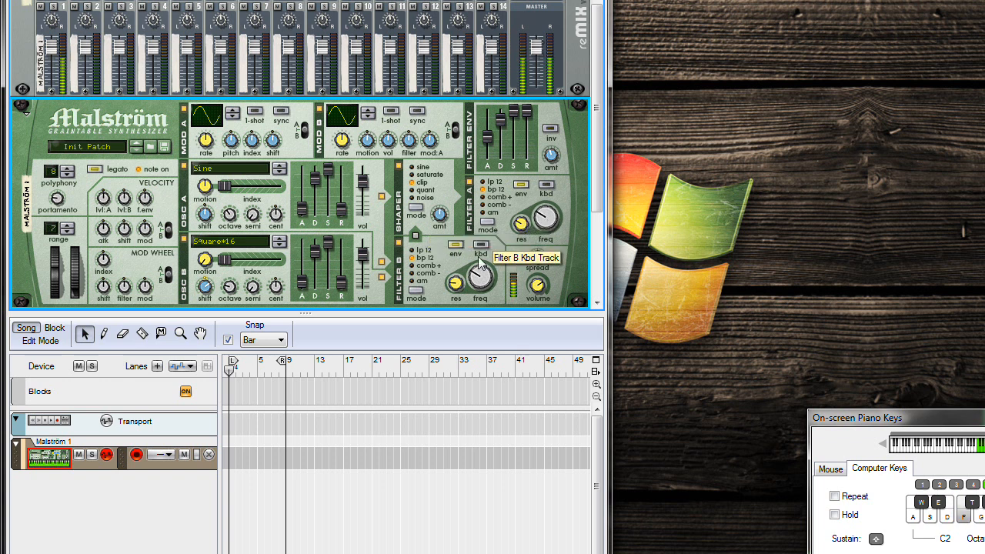
- Fine-tune Filter B's frequency and resonance while repeating a note, and readjust Filter A's frequency
{"action": "key", "text": "f"}
{"action": "left_click_drag", "start_coordinate": [486, 271], "coordinate": [462, 295]}
{"action": "key", "text": "f"}
{"action": "key", "text": "f"}
{"action": "key", "text": "f"}
{"action": "key", "text": "f"}
{"action": "key", "text": "f"}
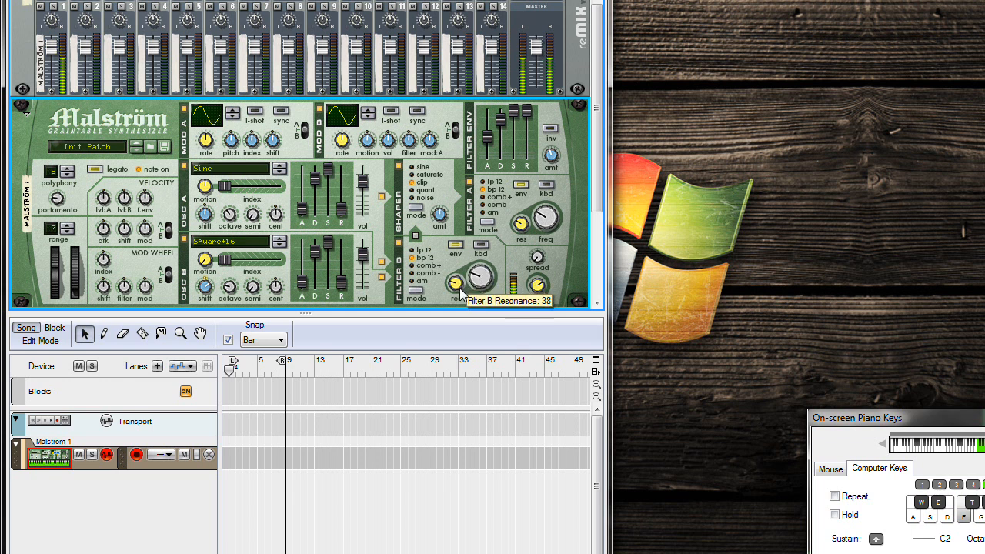
{"action": "key", "text": "f"}
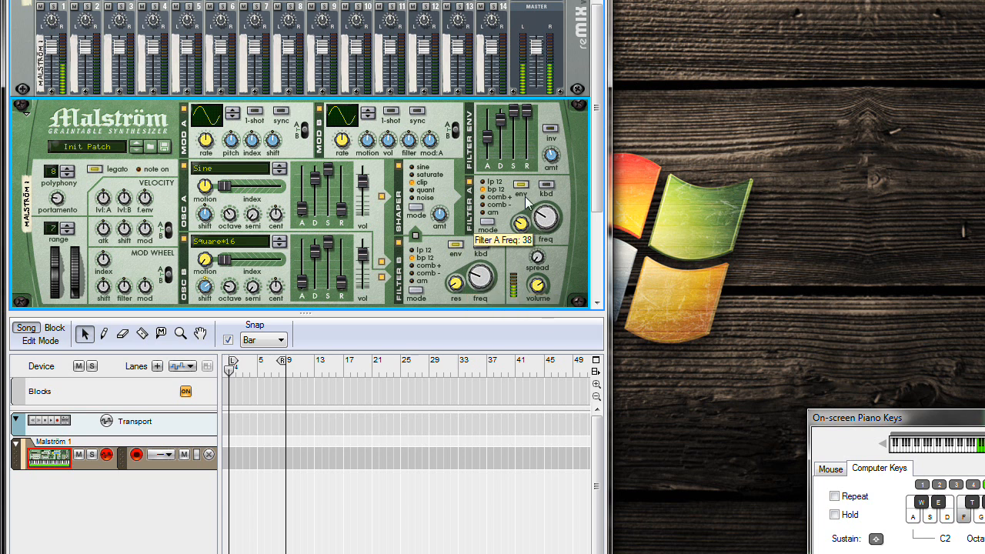
{"action": "left_click_drag", "start_coordinate": [544, 220], "coordinate": [545, 215]}
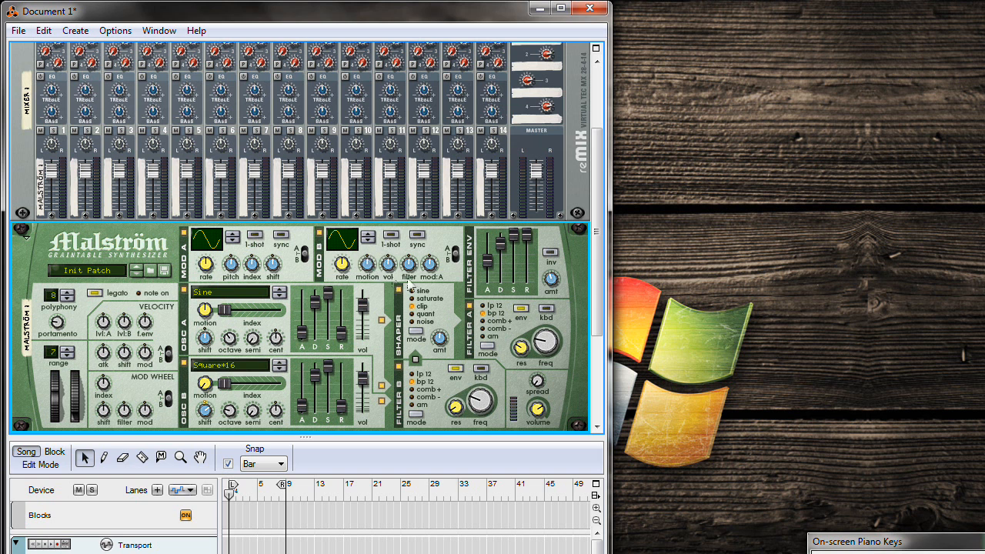
- Set Modulator B to a synced falling waveform, adjust its filter amount and the song tempo, and set its level amount to about 16
{"action": "left_click", "coordinate": [370, 239]}
{"action": "left_click_drag", "start_coordinate": [412, 281], "coordinate": [412, 284]}
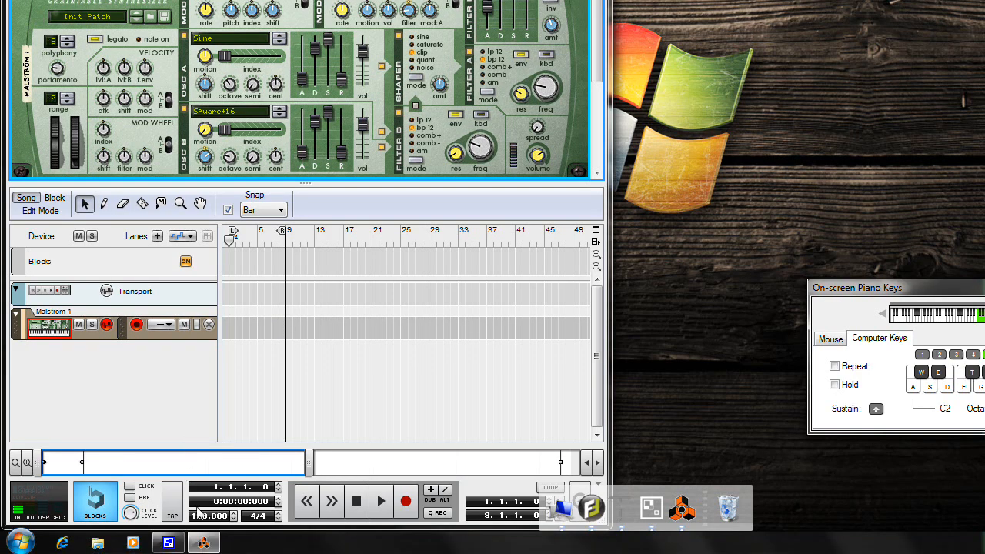
{"action": "left_click_drag", "start_coordinate": [201, 522], "coordinate": [217, 465]}
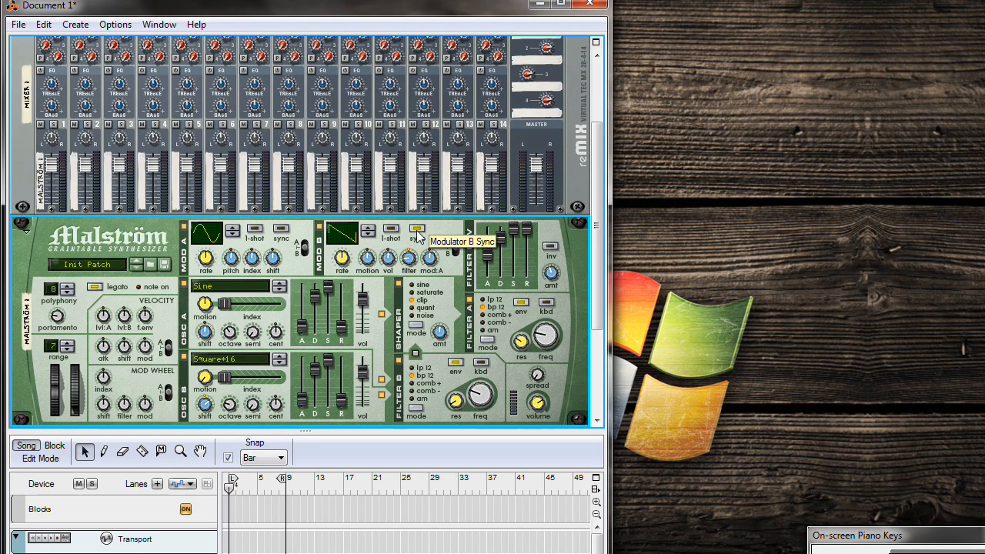
{"action": "left_click", "coordinate": [418, 231]}
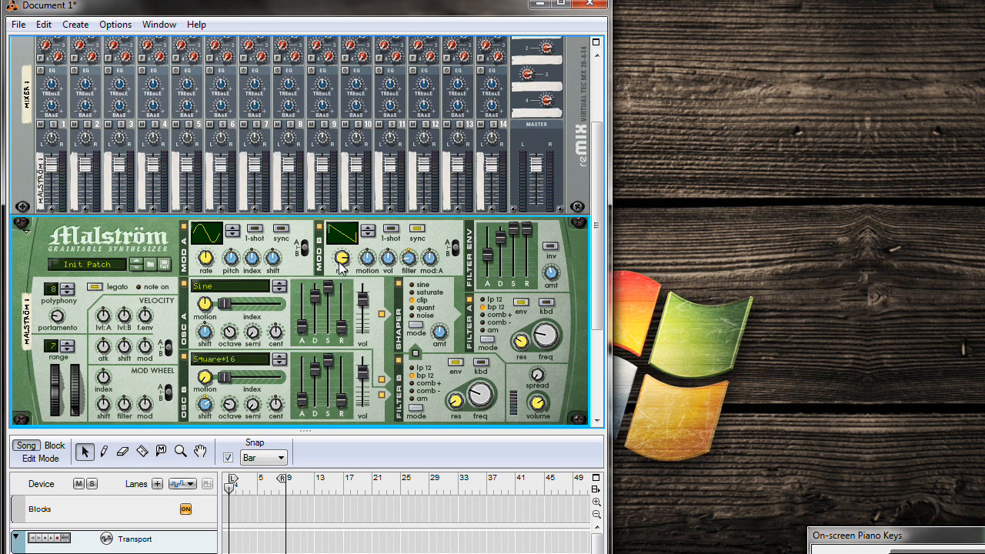
{"action": "left_click_drag", "start_coordinate": [389, 260], "coordinate": [389, 255]}
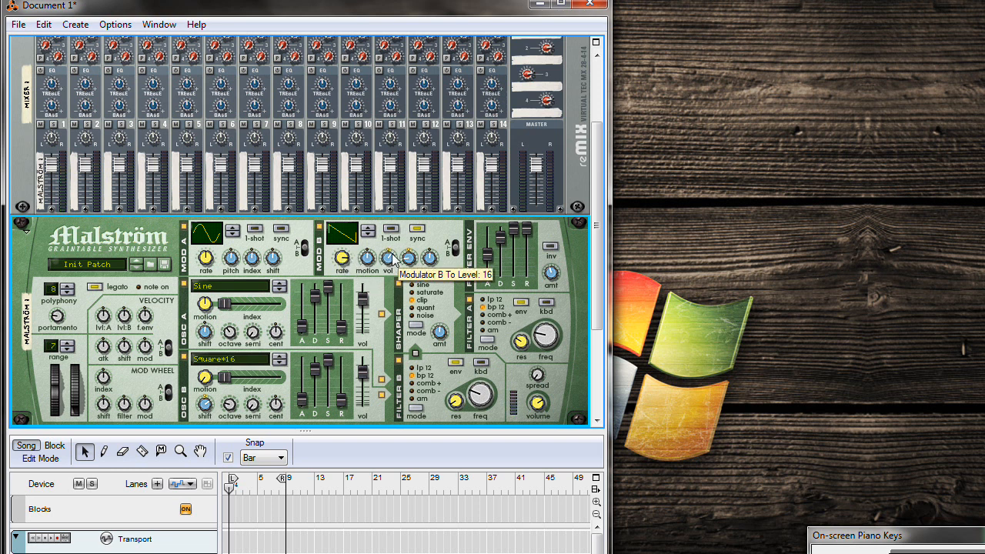
- Add a Scream 4 Distortion after the Malström and adjust the resonance and scale of its Body section
{"action": "right_click", "coordinate": [96, 232]}
{"action": "mouse_move", "coordinate": [167, 373]}
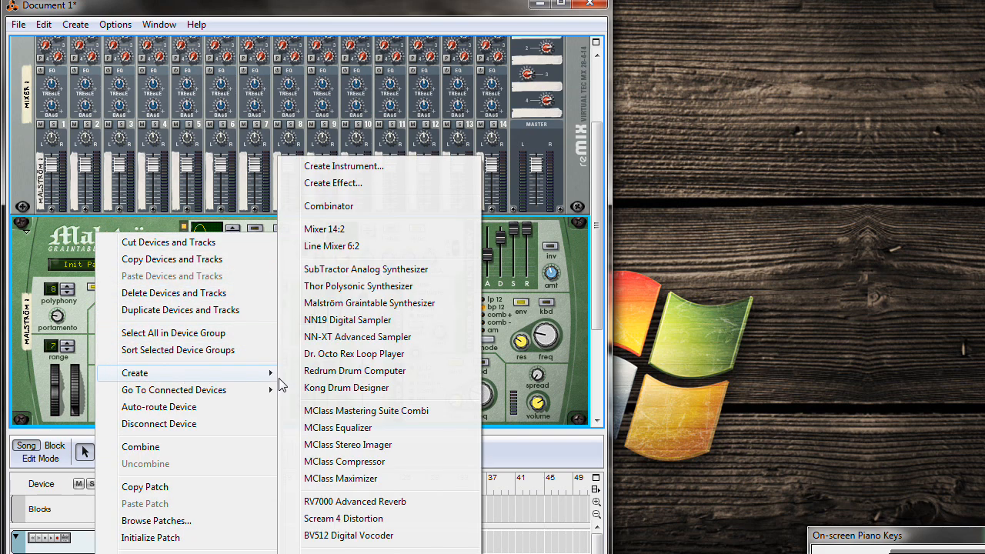
{"action": "left_click", "coordinate": [346, 518]}
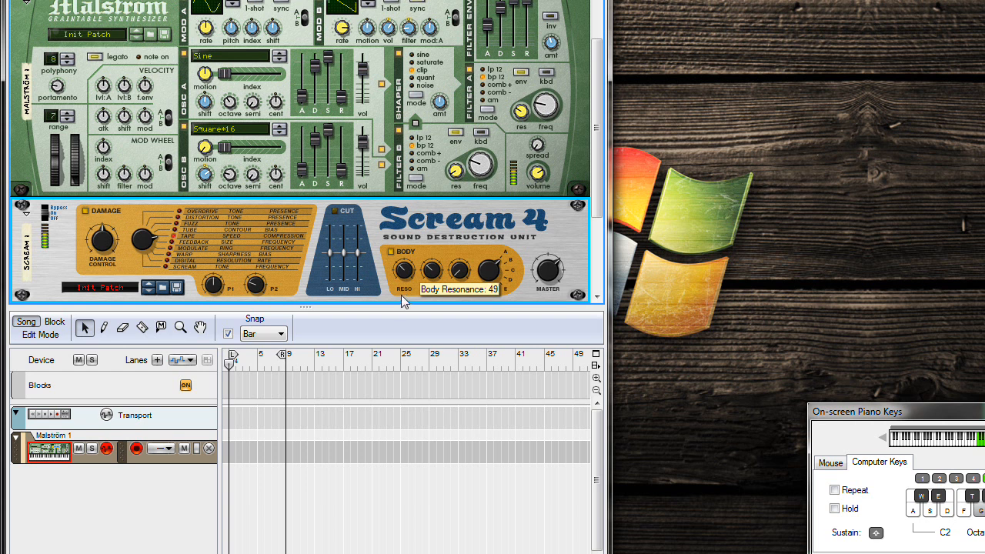
{"action": "left_click_drag", "start_coordinate": [434, 268], "coordinate": [444, 250]}
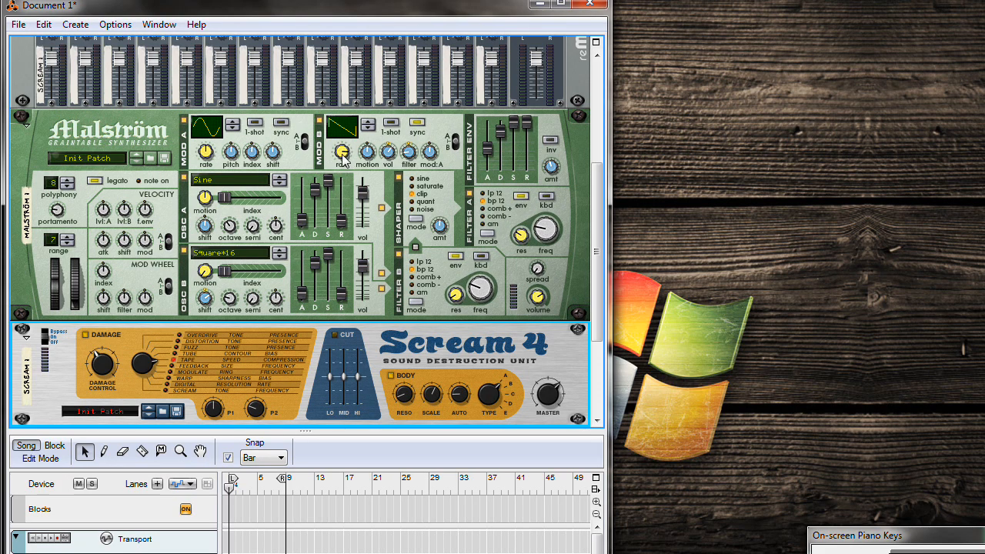
- Adjust the Malström's Modulator B rate, and fold the Scream 4 and Malström devices in the rack
{"action": "left_click", "coordinate": [342, 30]}
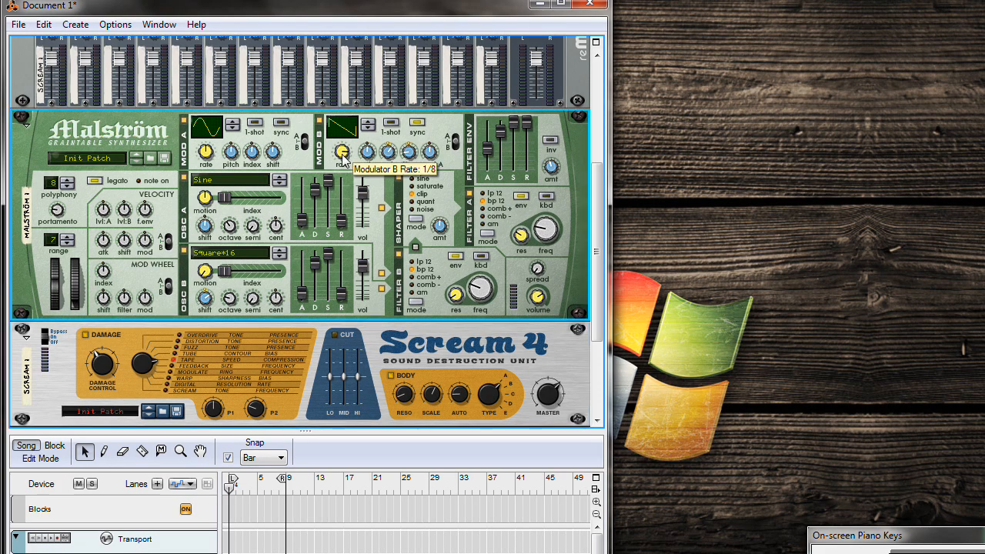
{"action": "left_click_drag", "start_coordinate": [343, 157], "coordinate": [344, 164]}
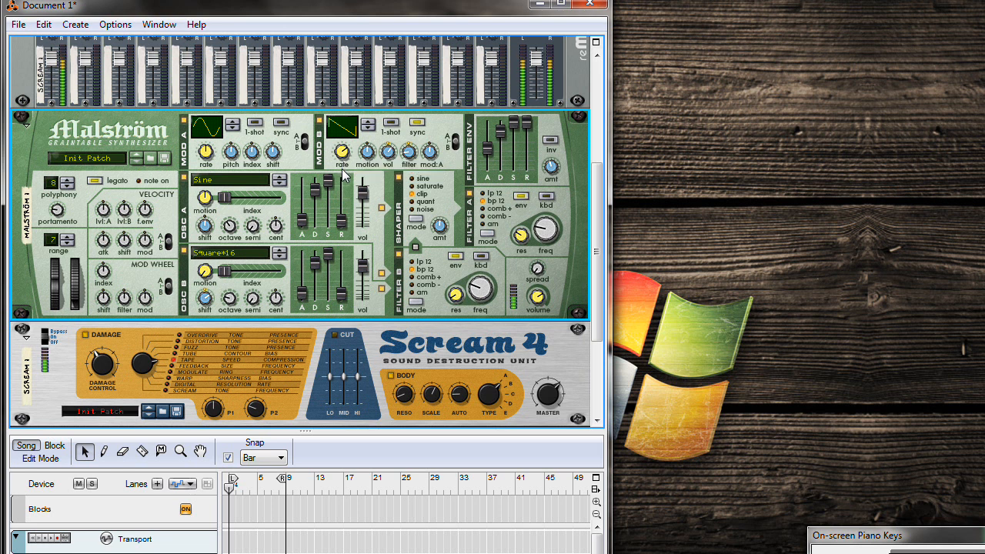
{"action": "scroll", "coordinate": [327, 245], "scroll_direction": "down", "scroll_amount": 3}
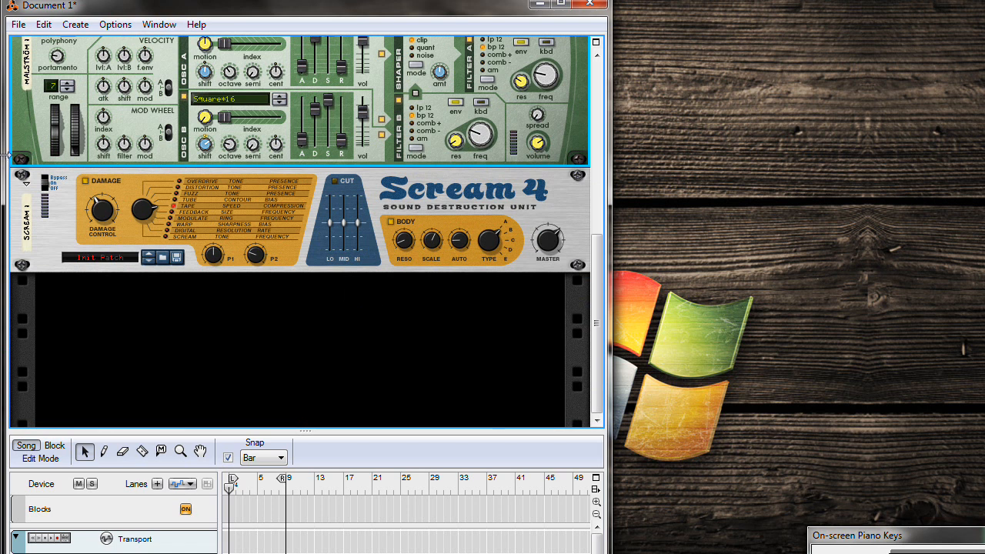
{"action": "left_click", "coordinate": [26, 187]}
{"action": "scroll", "coordinate": [68, 214], "scroll_direction": "up", "scroll_amount": 3}
{"action": "left_click", "coordinate": [27, 230]}
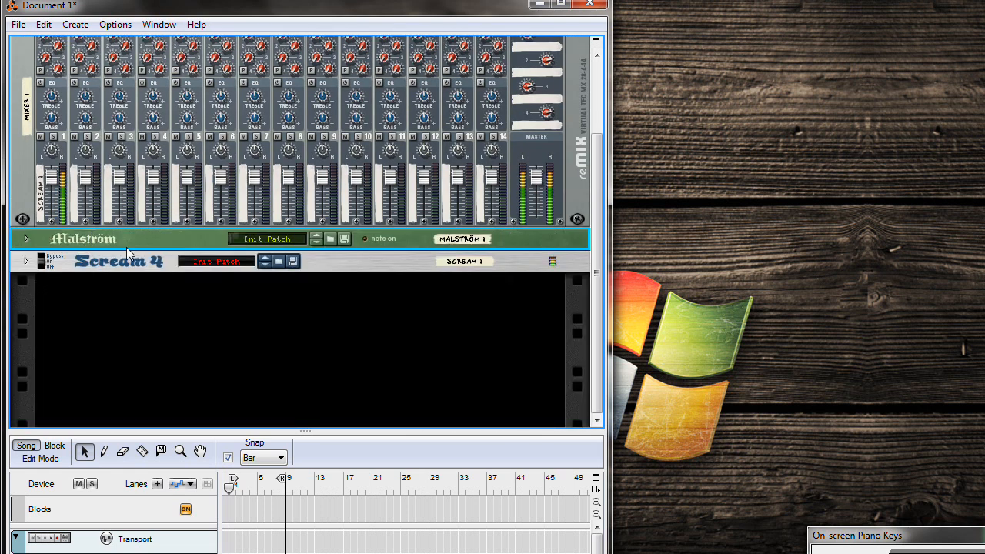
- Add a Redrum Drum Computer below the folded devices in the rack
{"action": "right_click", "coordinate": [187, 353]}
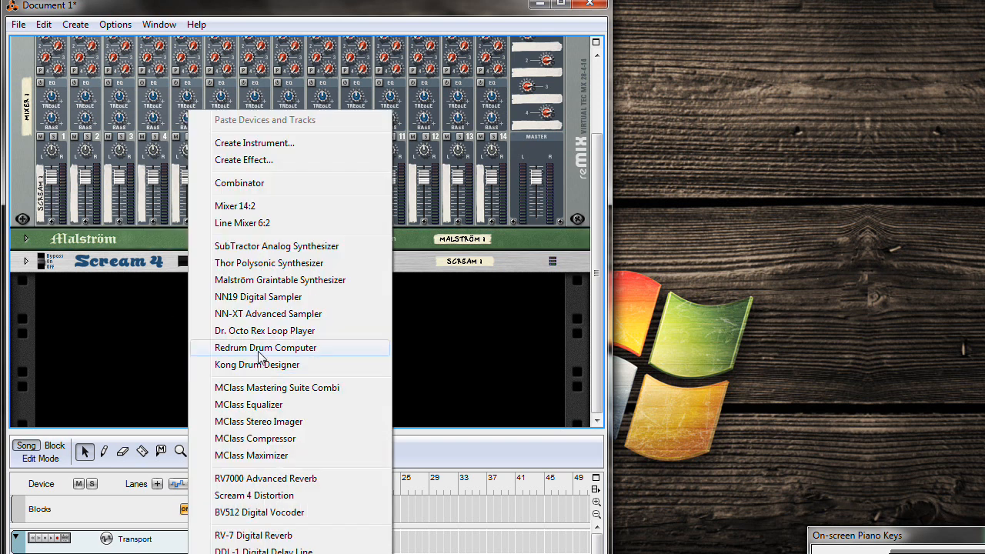
{"action": "left_click", "coordinate": [259, 347]}
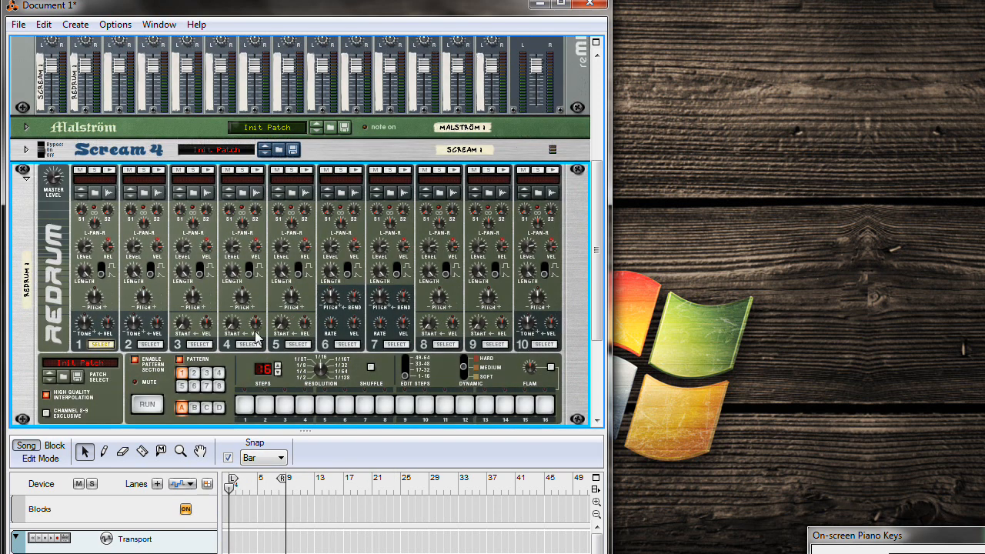
{"action": "right_click", "coordinate": [24, 236]}
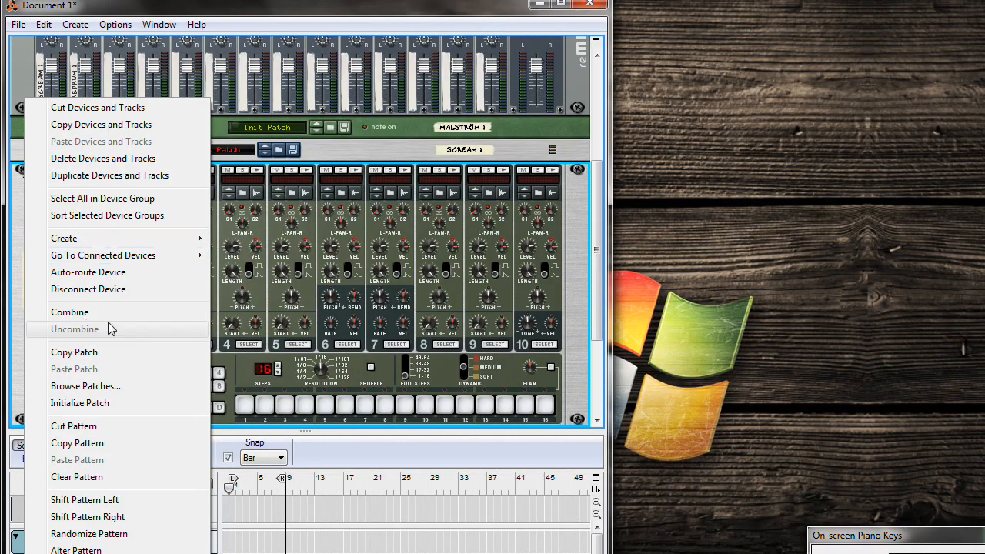
{"action": "left_click", "coordinate": [18, 364]}
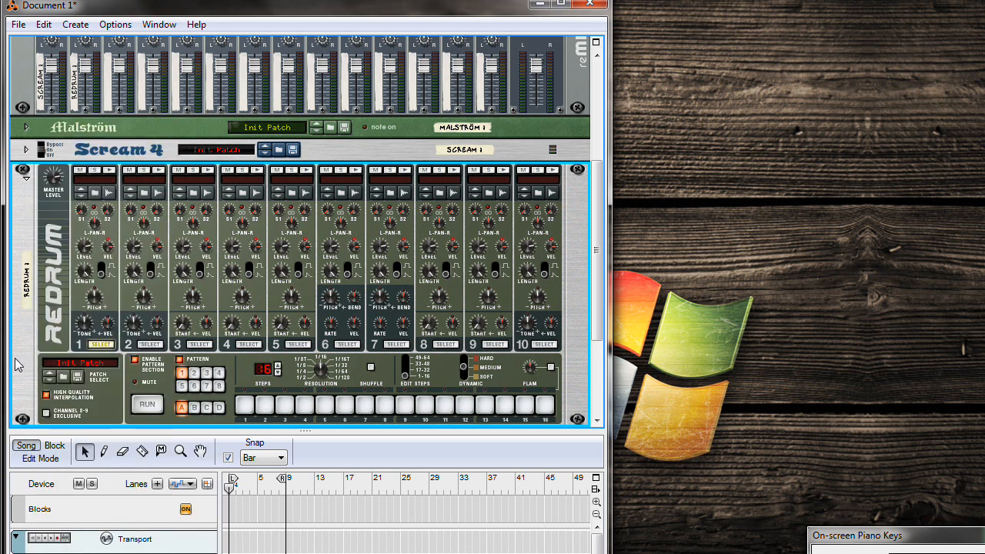
- Load the DBD_SUPERKICK8 sample from the Nu Tone Samples folder on drive F: into Redrum channel 1
{"action": "left_click", "coordinate": [96, 194]}
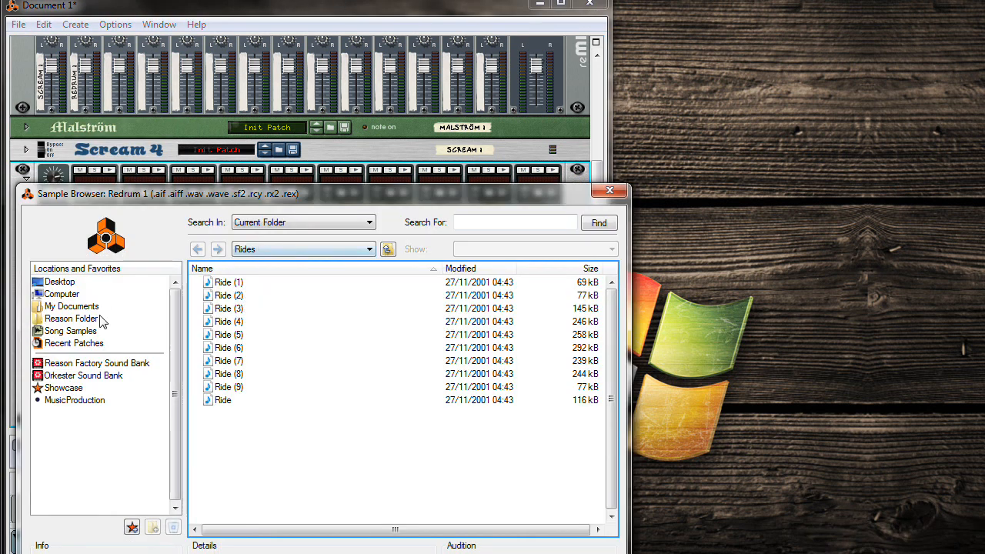
{"action": "left_click", "coordinate": [68, 295]}
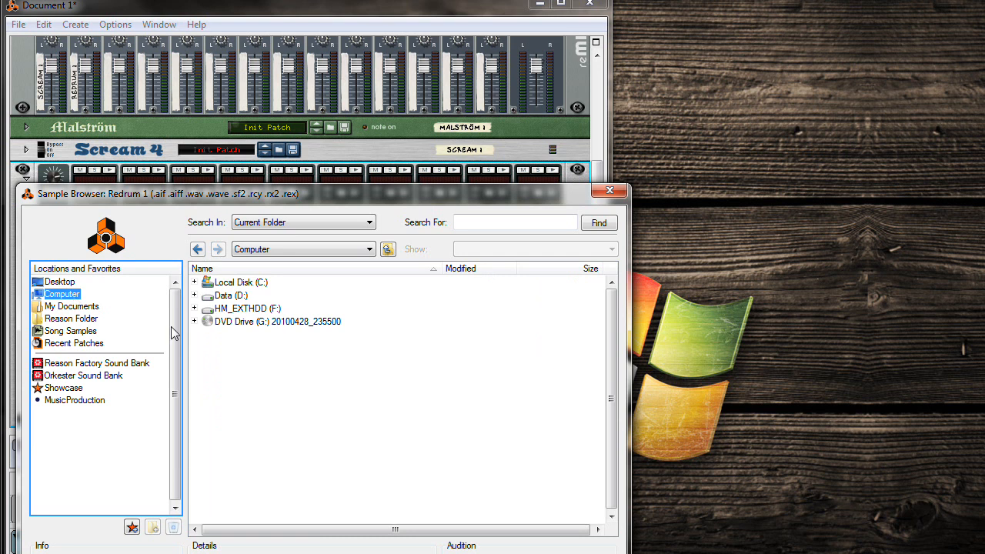
{"action": "double_click", "coordinate": [239, 309]}
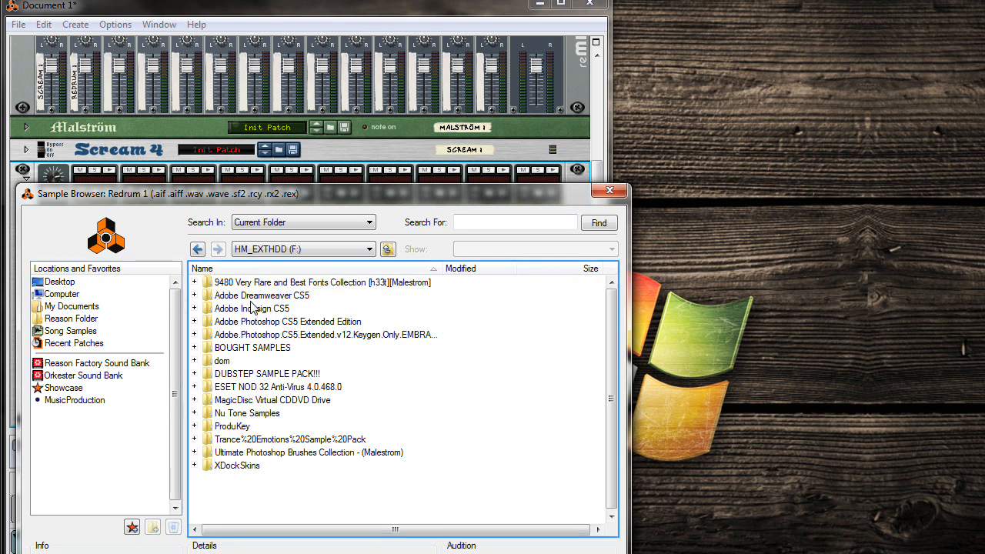
{"action": "double_click", "coordinate": [249, 416]}
{"action": "double_click", "coordinate": [251, 348]}
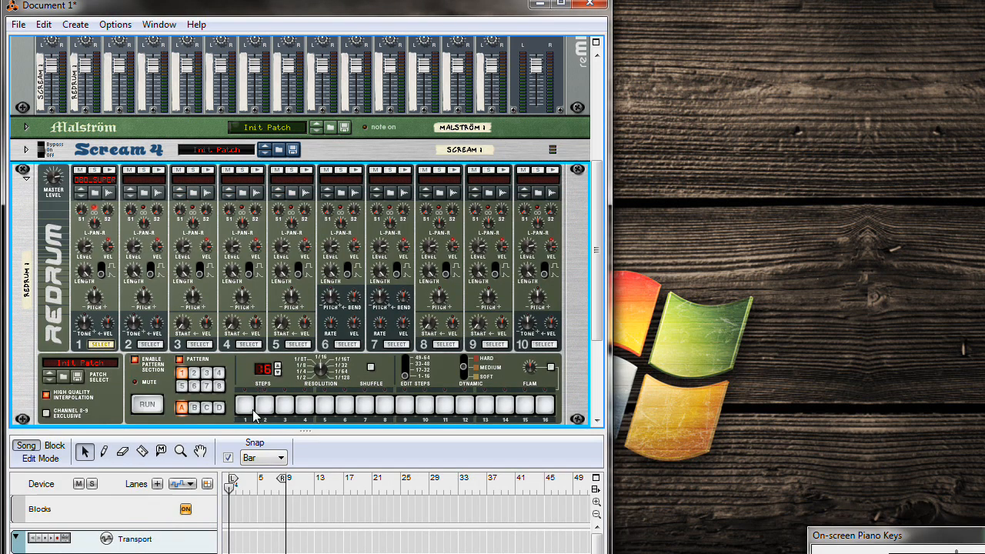
- Place kick hits on steps 1 and 7 of channel 1 and run the drum pattern
{"action": "left_click", "coordinate": [243, 408]}
{"action": "left_click", "coordinate": [150, 406]}
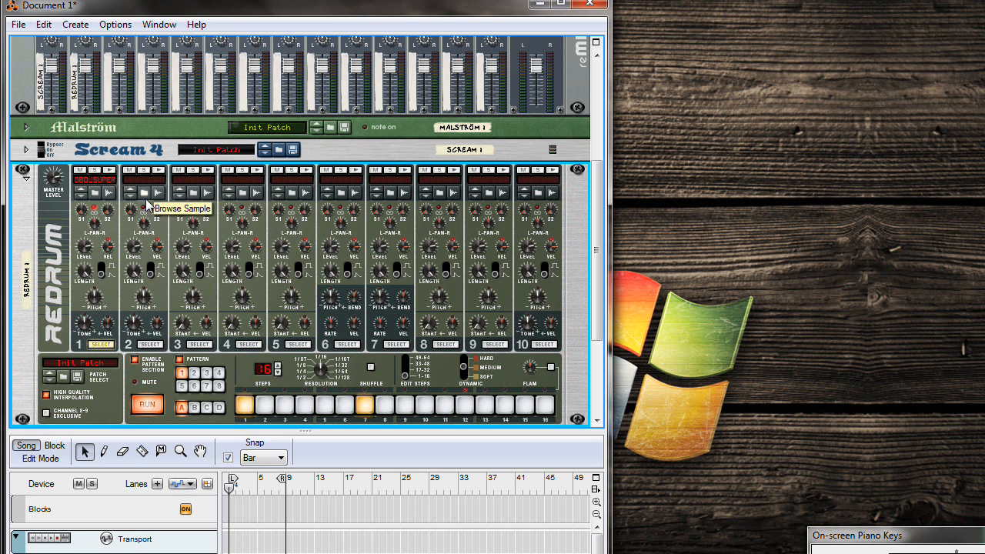
- Audition snares in the DBD_SNARES folder and load DBD_SUPERSNARE6 into Redrum channel 2
{"action": "left_click", "coordinate": [157, 69]}
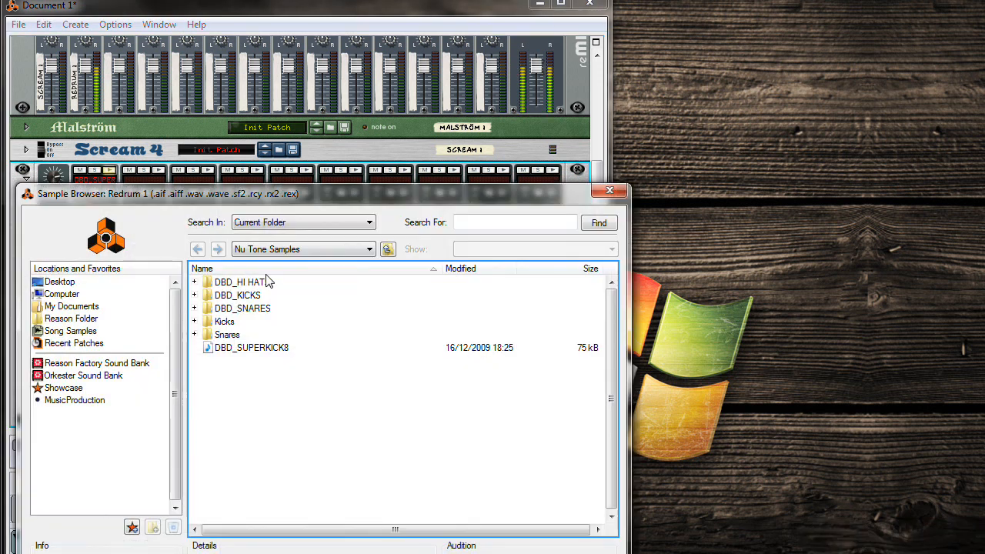
{"action": "double_click", "coordinate": [245, 309]}
{"action": "scroll", "coordinate": [326, 377], "scroll_direction": "down", "scroll_amount": 3}
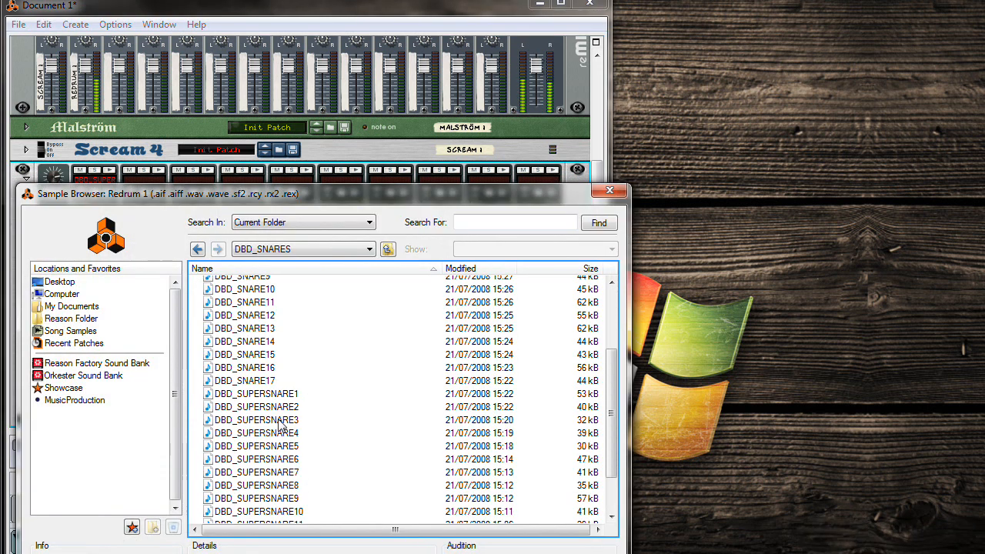
{"action": "left_click", "coordinate": [258, 449]}
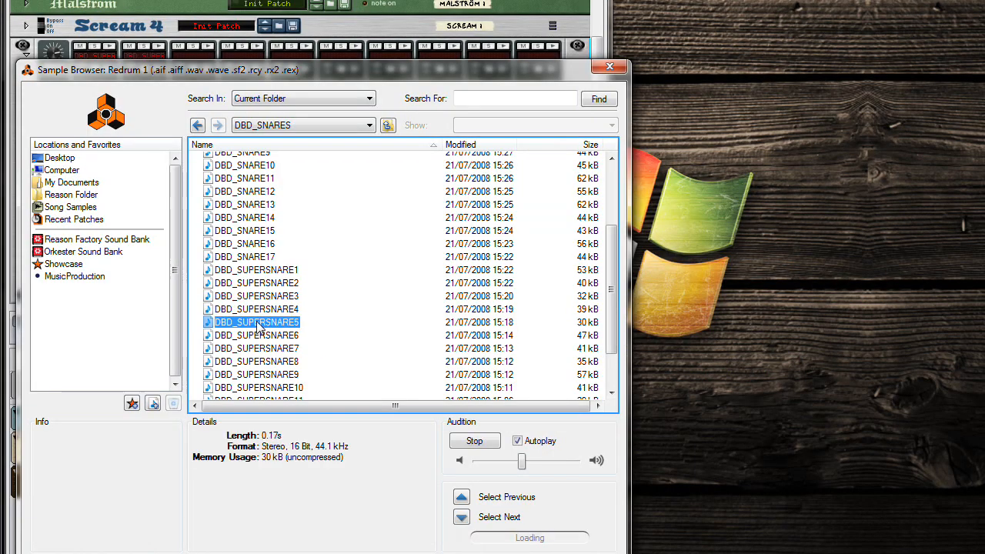
{"action": "left_click", "coordinate": [259, 338]}
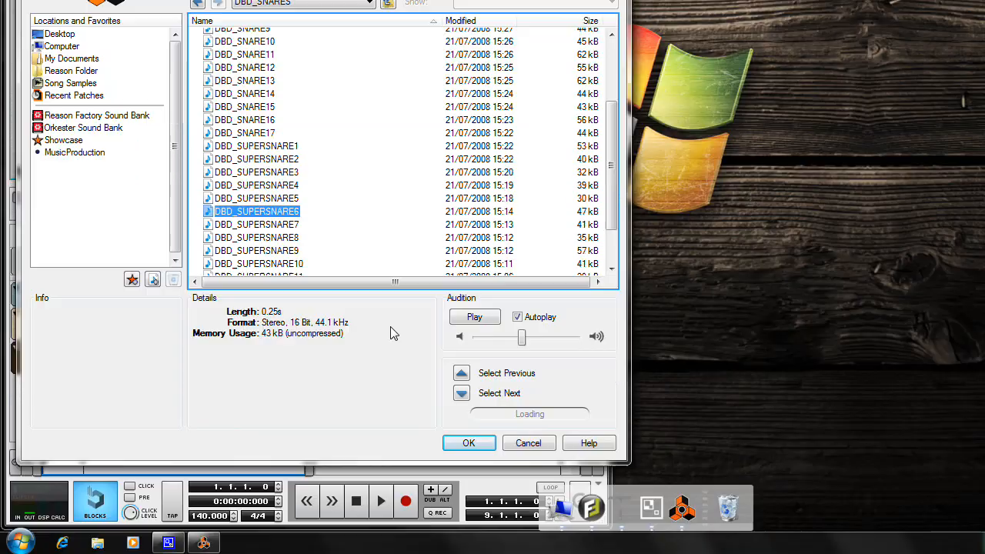
{"action": "left_click", "coordinate": [466, 442]}
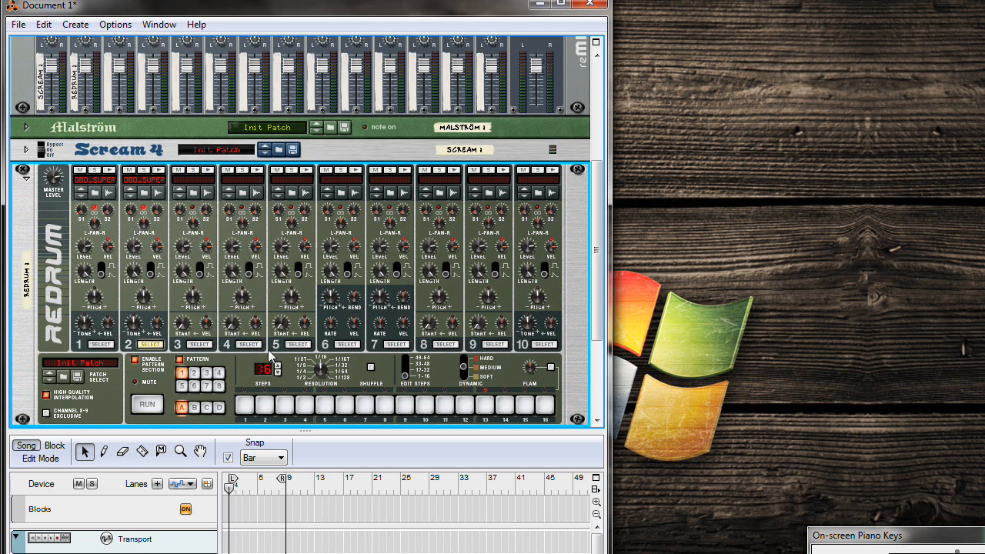
- Place a snare hit on step 9 of channel 2, and run and stop the pattern to audition it
{"action": "left_click", "coordinate": [405, 406]}
{"action": "left_click", "coordinate": [141, 408]}
{"action": "left_click", "coordinate": [142, 408]}
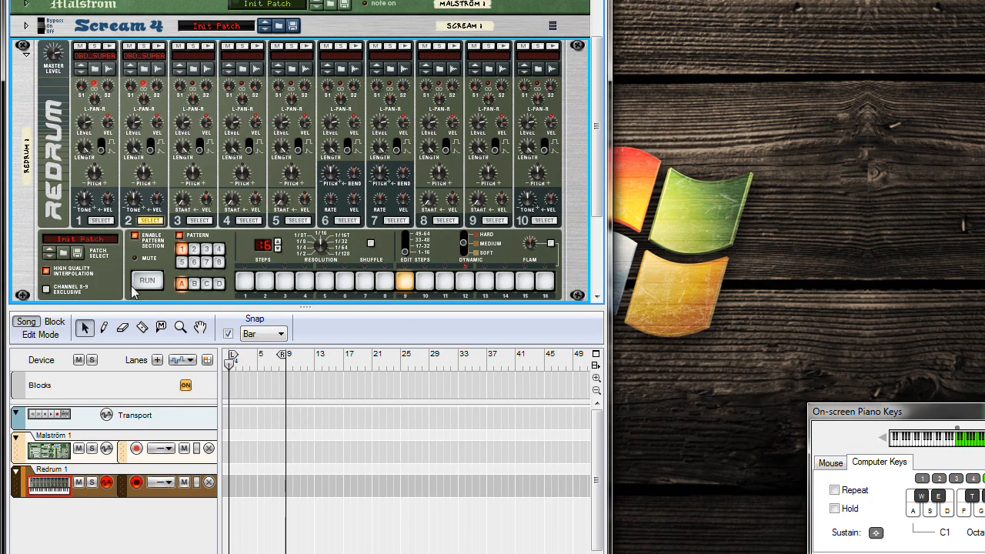
{"action": "left_click", "coordinate": [143, 283]}
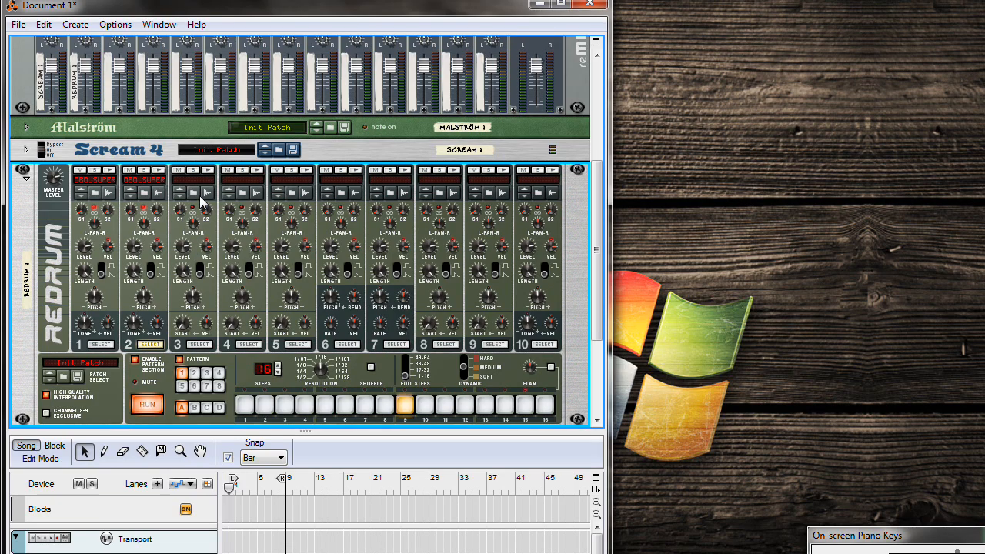
{"action": "left_click", "coordinate": [153, 405]}
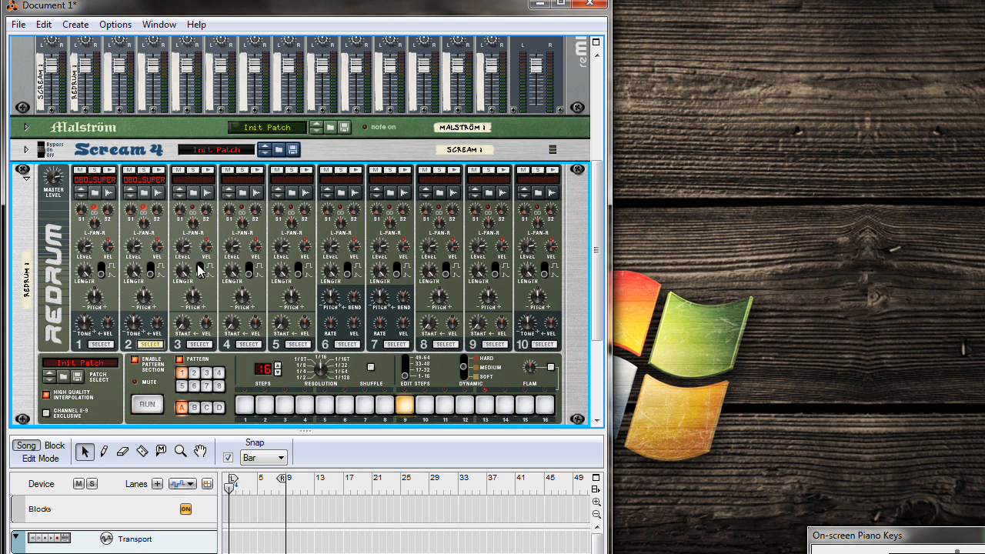
- Audition hi-hats in the DBD_HI HATS folder of Nu Tone Samples and load DBD_HIHAT2 into Redrum channel 3
{"action": "left_click", "coordinate": [196, 195]}
{"action": "left_click", "coordinate": [273, 248]}
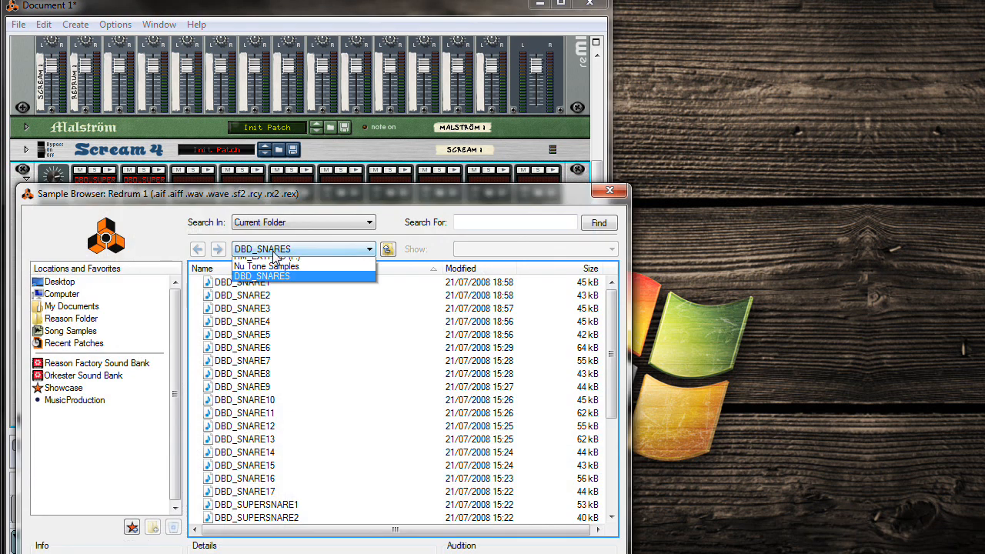
{"action": "left_click", "coordinate": [270, 294]}
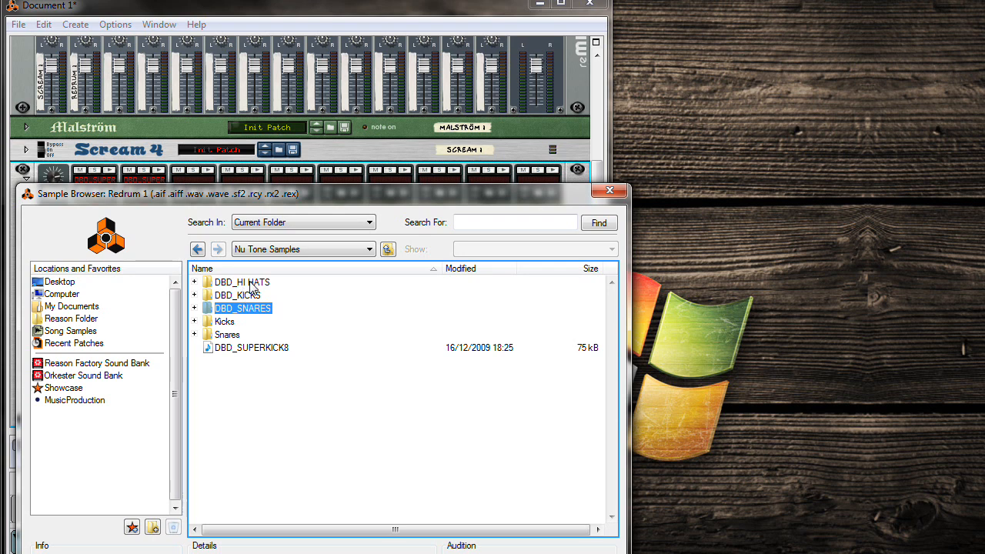
{"action": "double_click", "coordinate": [243, 283]}
{"action": "left_click", "coordinate": [243, 294]}
{"action": "left_click", "coordinate": [244, 309]}
{"action": "left_click", "coordinate": [244, 296]}
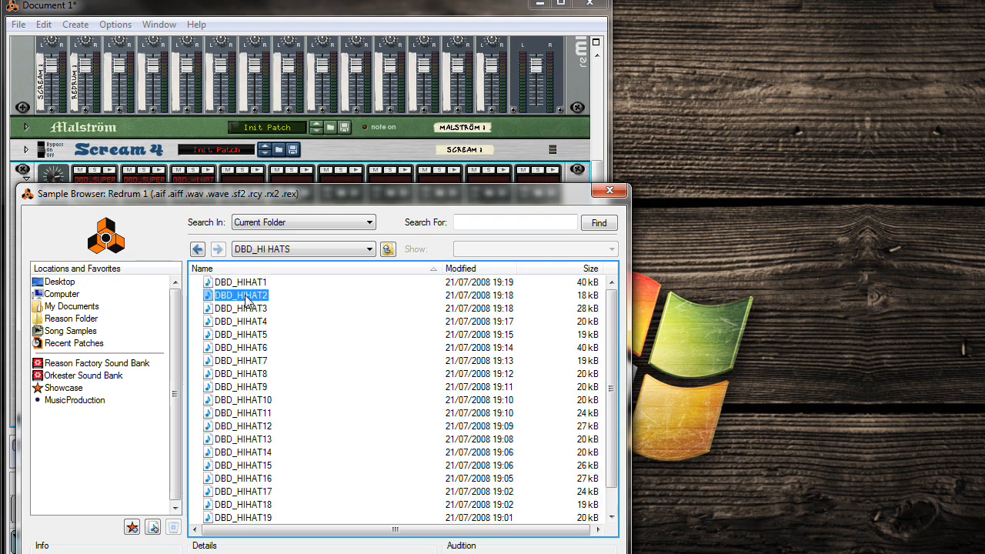
{"action": "left_click", "coordinate": [471, 443]}
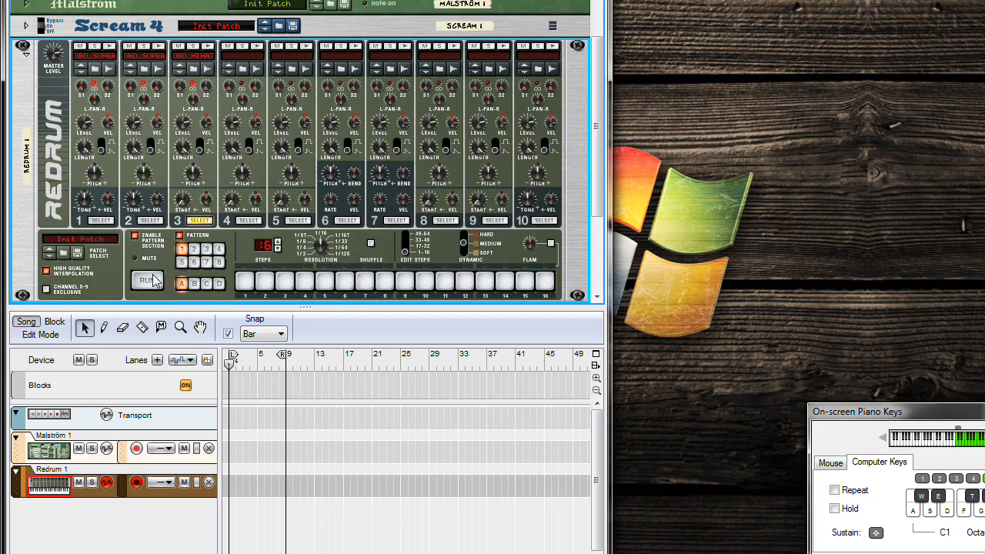
- Run the pattern and place hi-hat hits on steps 3, 5, 11 and 13 of channel 3
{"action": "left_click", "coordinate": [154, 280]}
{"action": "left_click", "coordinate": [284, 282]}
{"action": "left_click", "coordinate": [324, 282]}
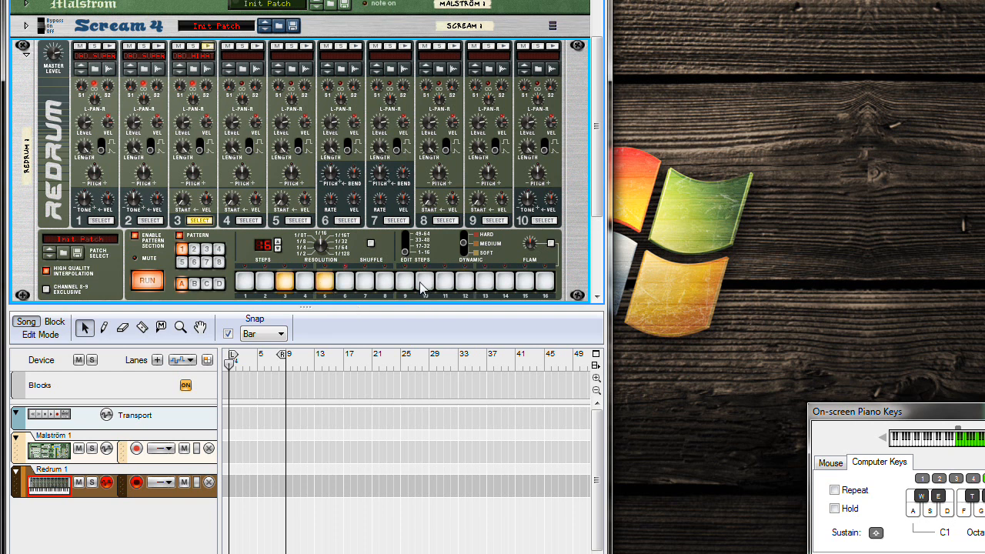
{"action": "left_click", "coordinate": [445, 281]}
{"action": "left_click", "coordinate": [485, 282]}
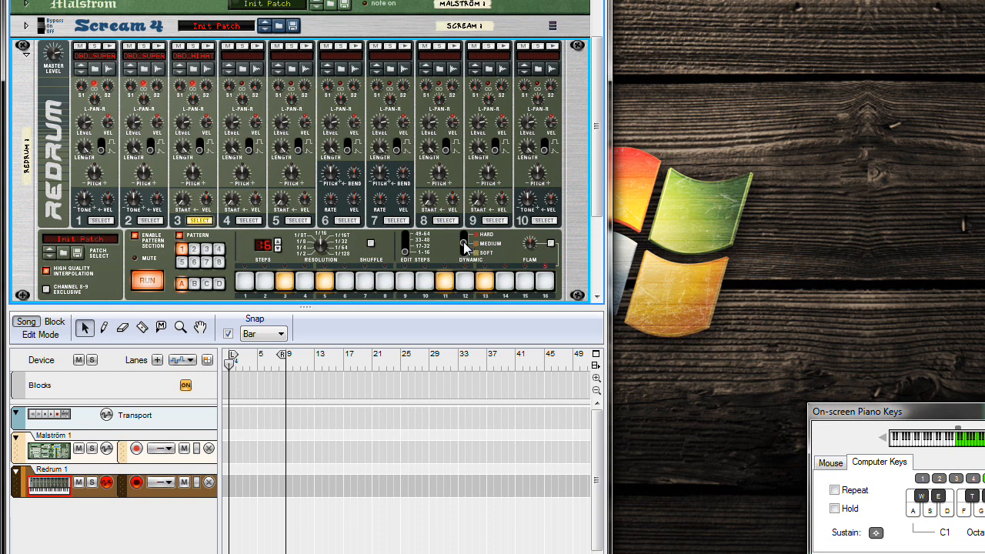
- Add soft hi-hat hits on steps 7, 8, 9, 10, 14 and 15 of channel 3, and stop the pattern
{"action": "left_click", "coordinate": [345, 282]}
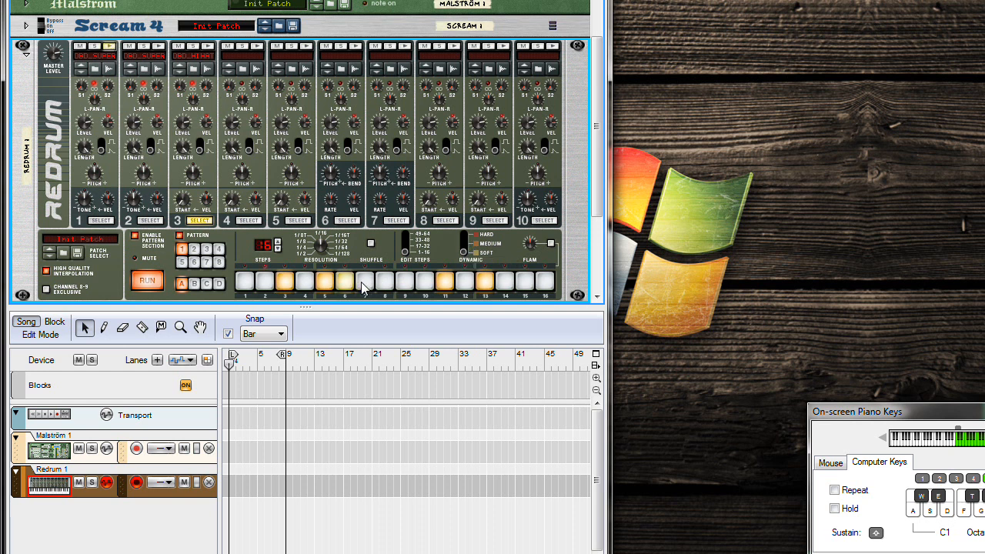
{"action": "left_click", "coordinate": [363, 284]}
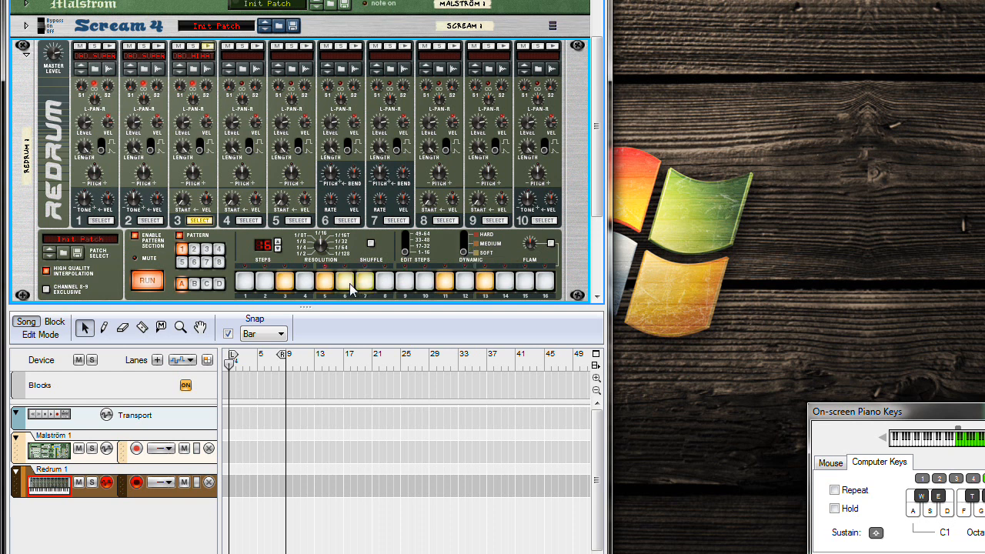
{"action": "left_click", "coordinate": [350, 283]}
{"action": "left_click", "coordinate": [404, 283]}
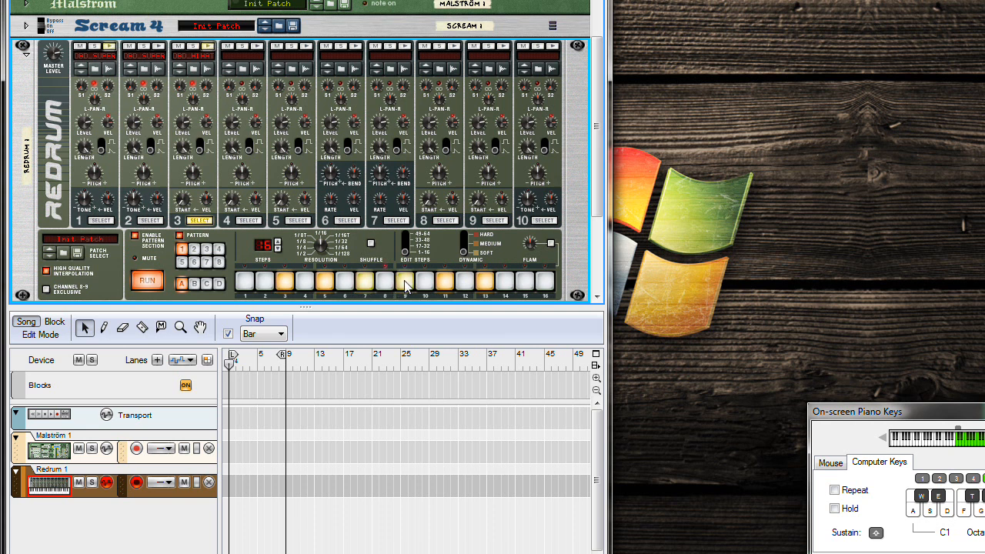
{"action": "left_click", "coordinate": [385, 283]}
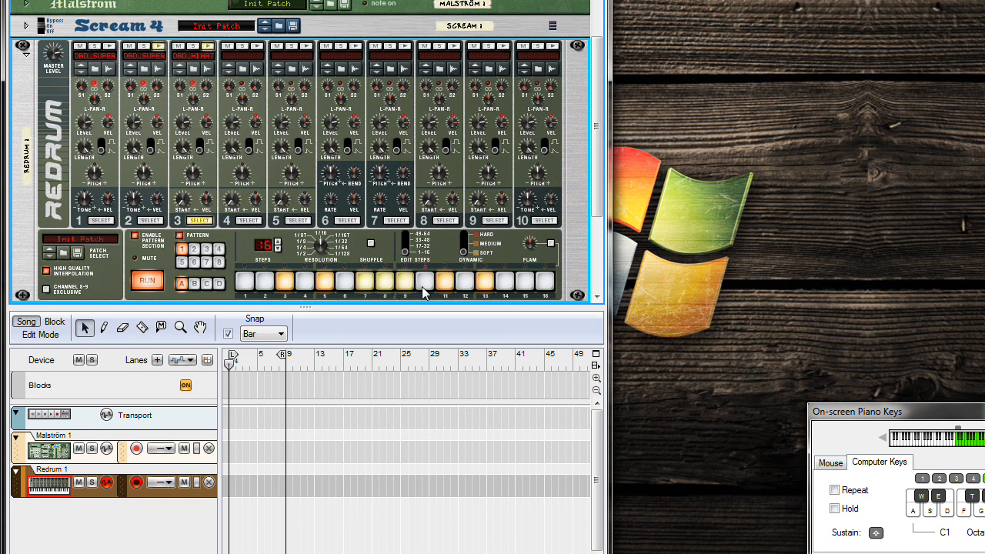
{"action": "left_click", "coordinate": [424, 281]}
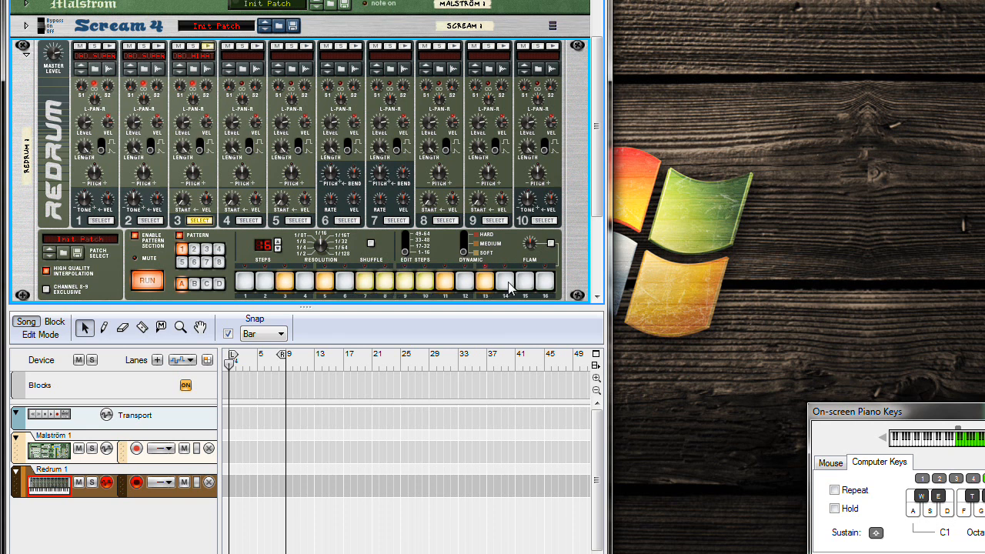
{"action": "left_click", "coordinate": [505, 283]}
{"action": "left_click", "coordinate": [524, 283]}
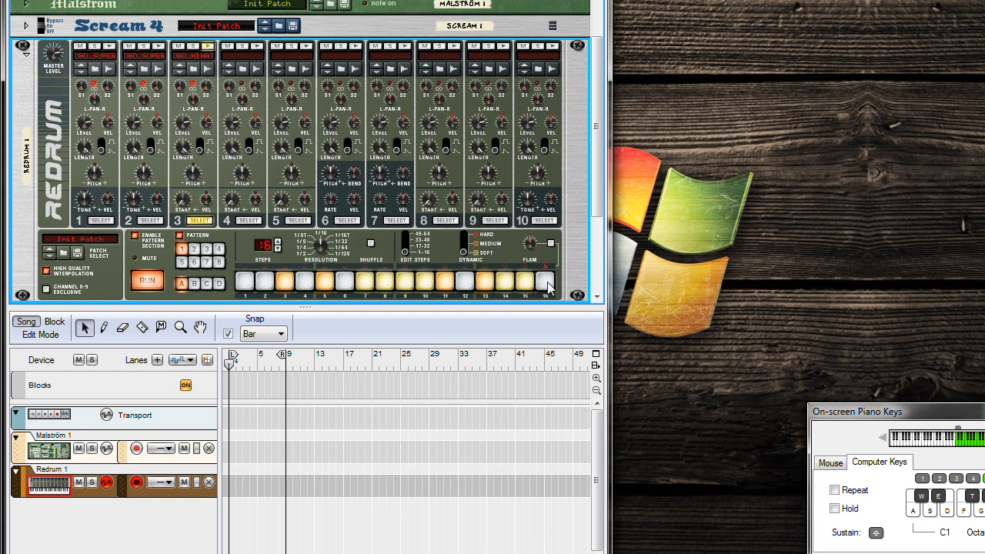
{"action": "left_click", "coordinate": [146, 280]}
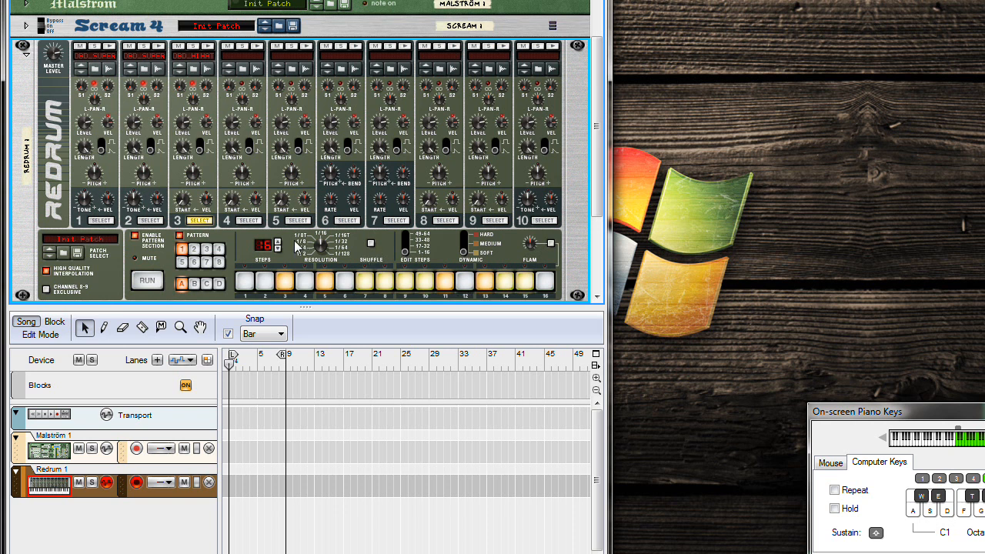
- Compare the pattern's playback with shuffle switched off and on
{"action": "left_click", "coordinate": [370, 245]}
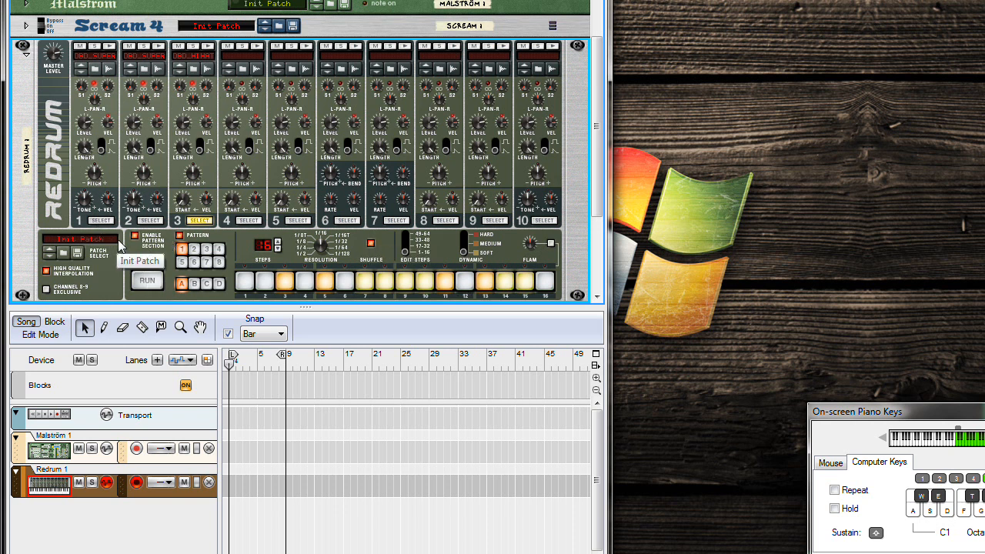
{"action": "left_click", "coordinate": [373, 245]}
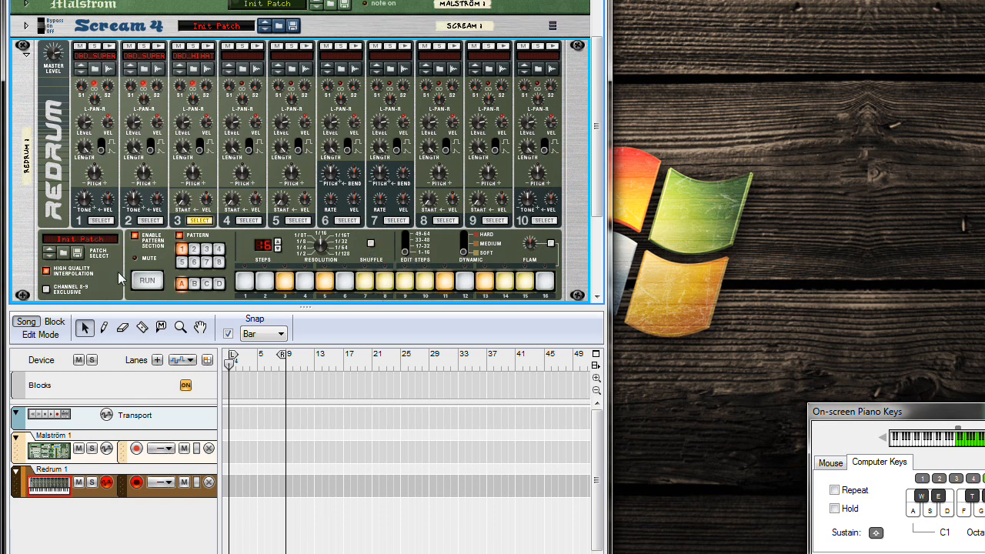
{"action": "left_click", "coordinate": [146, 282]}
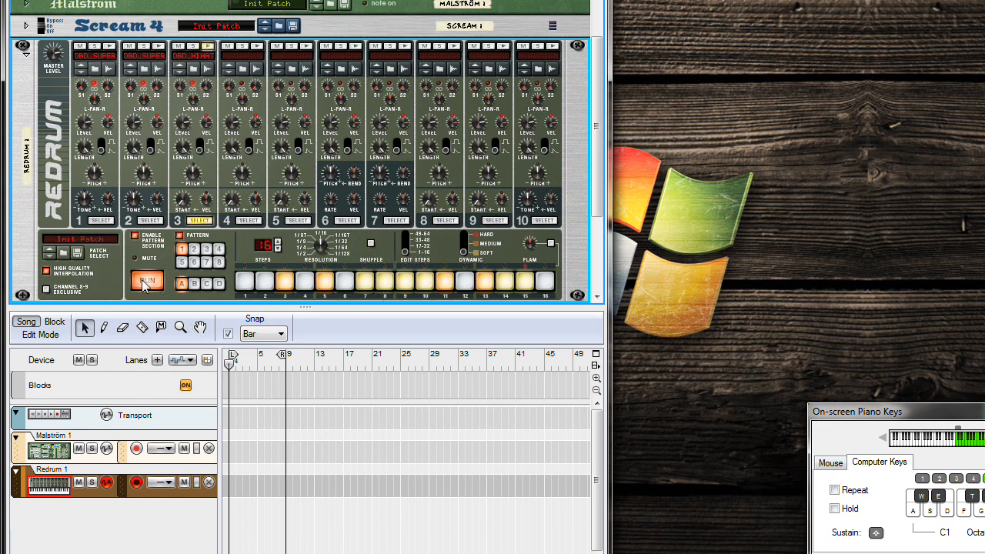
{"action": "left_click", "coordinate": [144, 283]}
{"action": "left_click", "coordinate": [369, 245]}
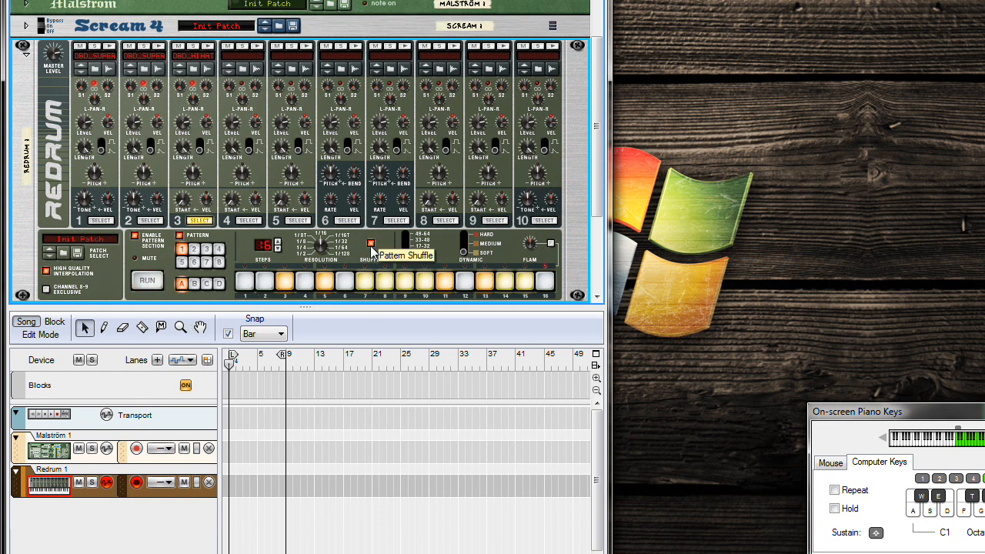
{"action": "left_click", "coordinate": [150, 280]}
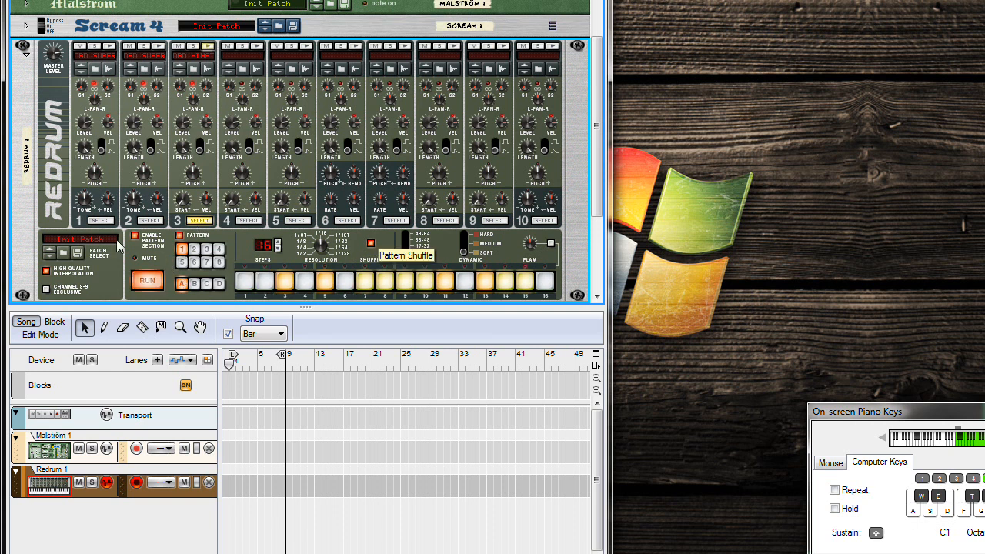
{"action": "left_click", "coordinate": [158, 286]}
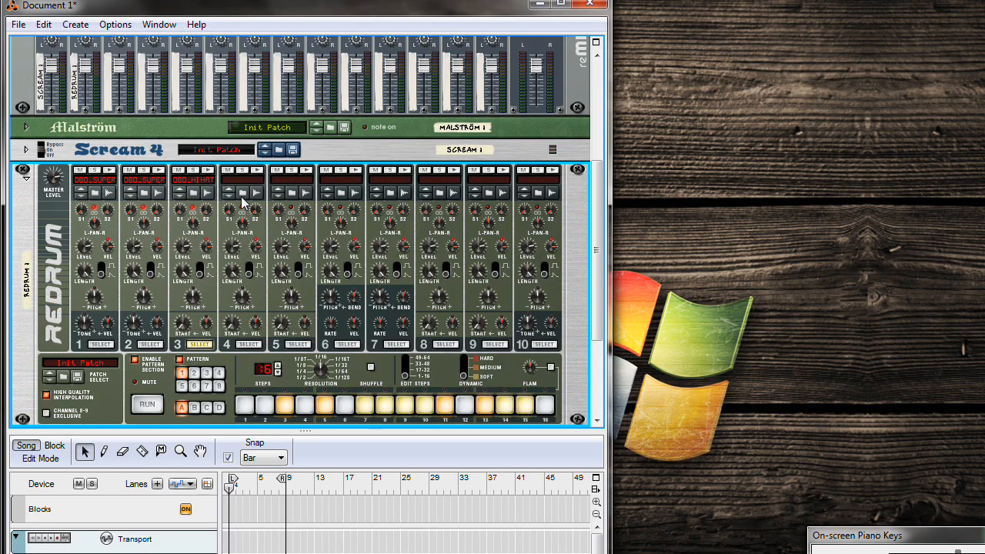
- Browse samples for Redrum channel 4 and open the Drums > Rides folder of the Trance Emotions Sample Pack on HM_EXTHDD (F:)
{"action": "left_click", "coordinate": [242, 70]}
{"action": "left_click", "coordinate": [299, 248]}
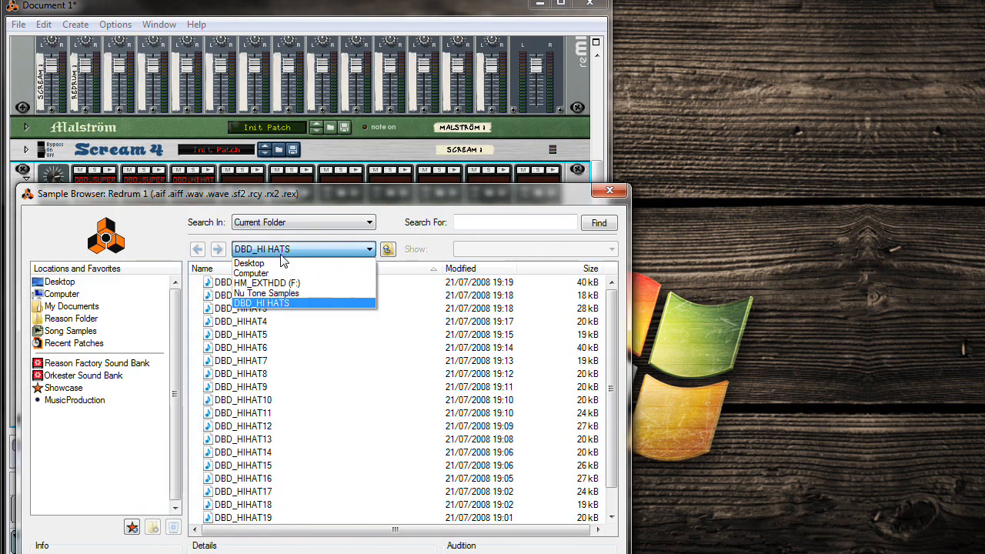
{"action": "left_click", "coordinate": [108, 441]}
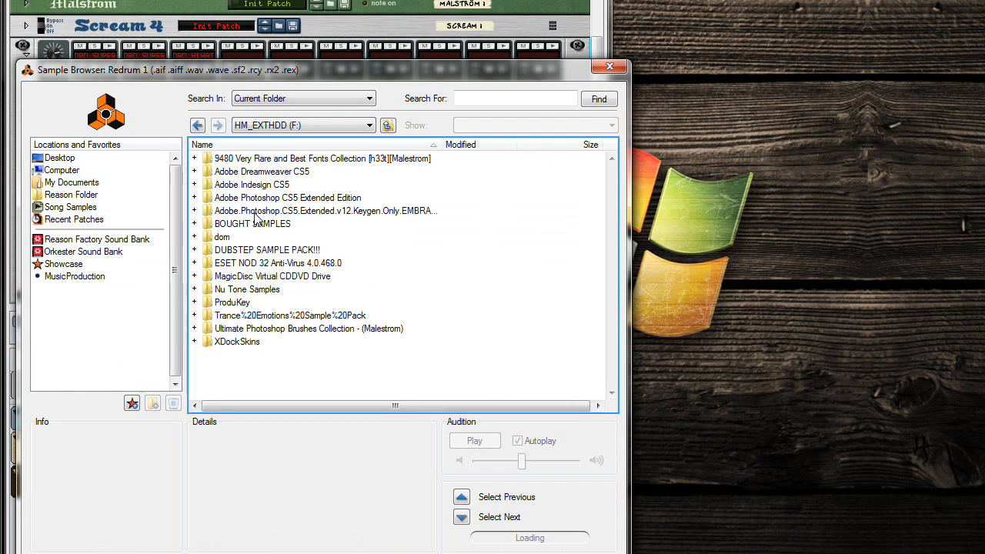
{"action": "double_click", "coordinate": [261, 315]}
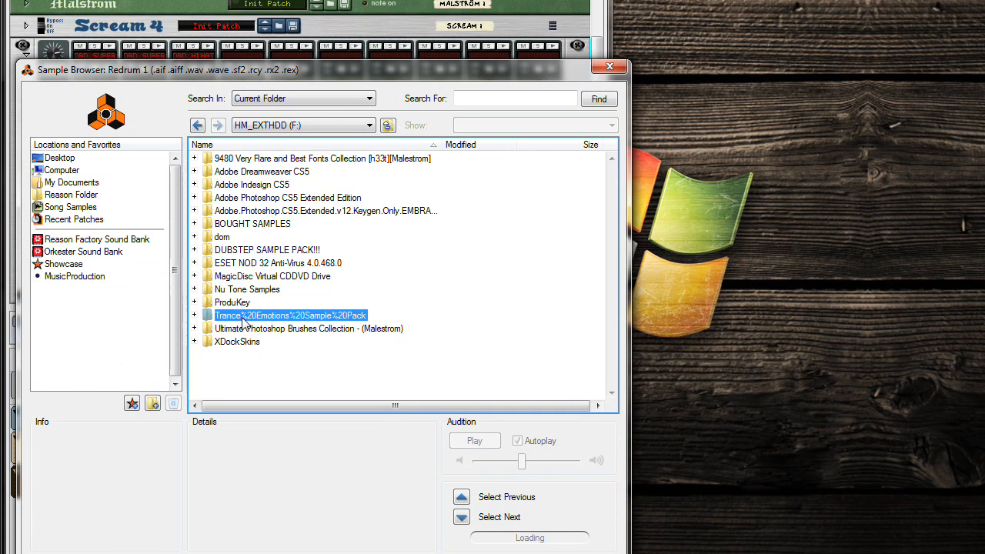
{"action": "double_click", "coordinate": [264, 176]}
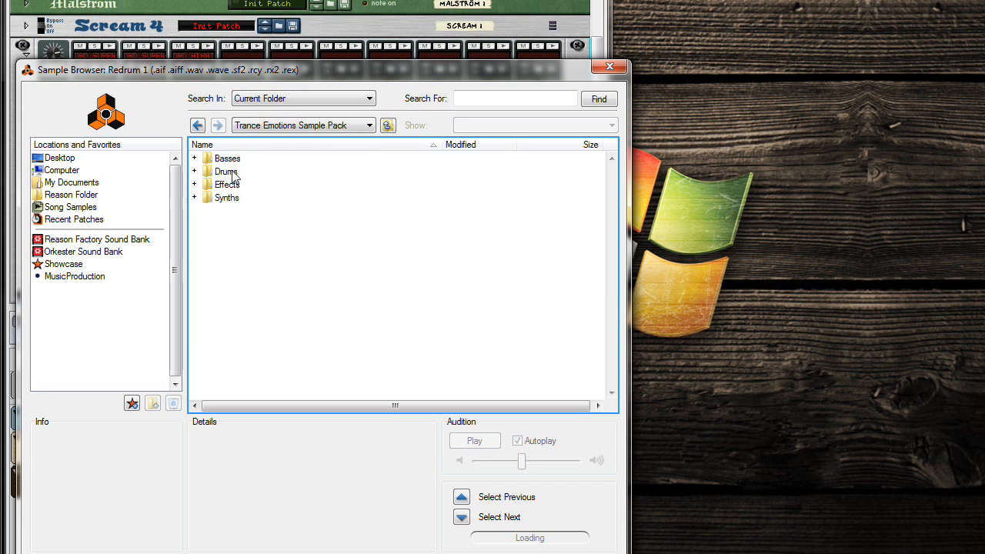
{"action": "double_click", "coordinate": [228, 171]}
{"action": "double_click", "coordinate": [226, 238]}
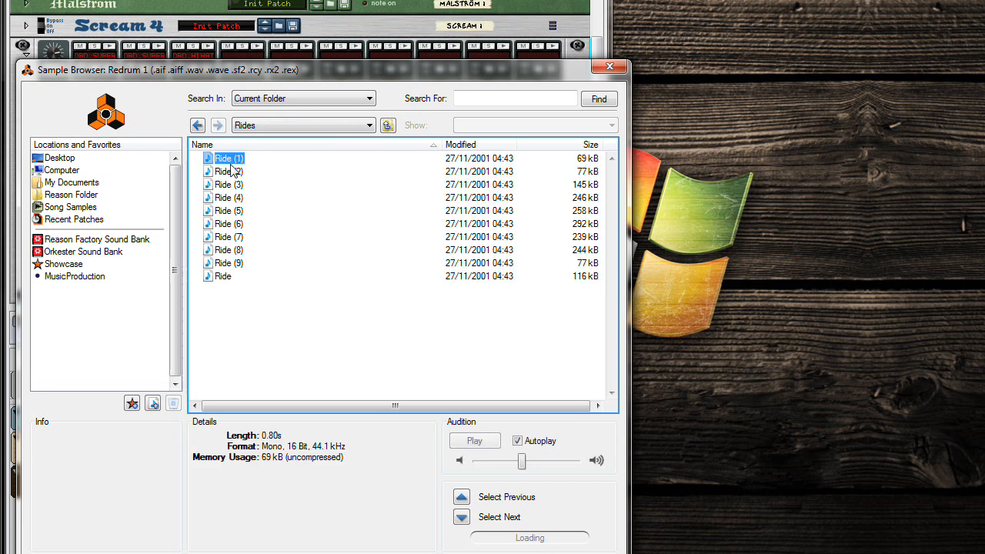
- Audition the ride samples from Ride (2) onwards and load Ride (7) into Redrum channel 4
{"action": "left_click", "coordinate": [231, 174]}
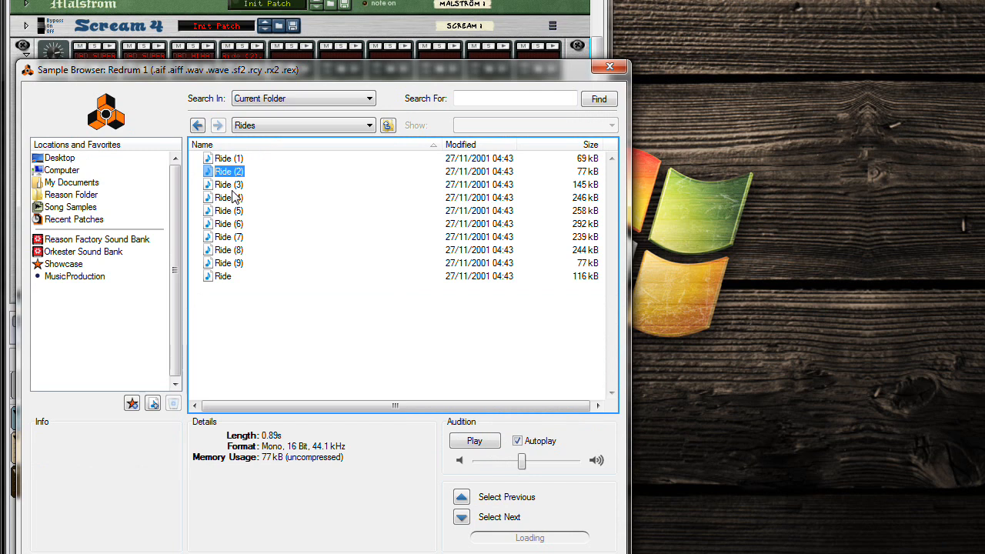
{"action": "key", "text": "Down"}
{"action": "left_click", "coordinate": [231, 198]}
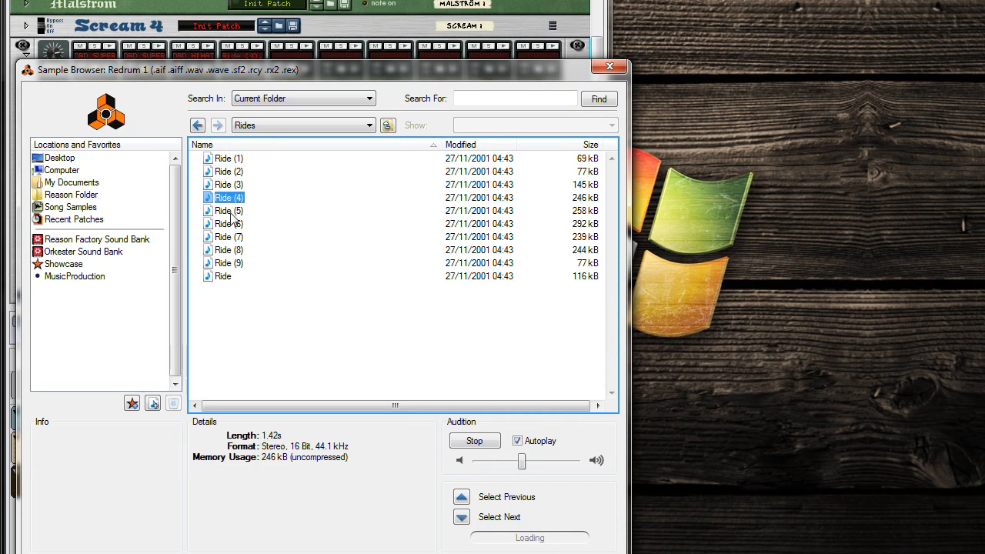
{"action": "left_click", "coordinate": [232, 212]}
{"action": "left_click", "coordinate": [231, 224]}
{"action": "left_click", "coordinate": [232, 237]}
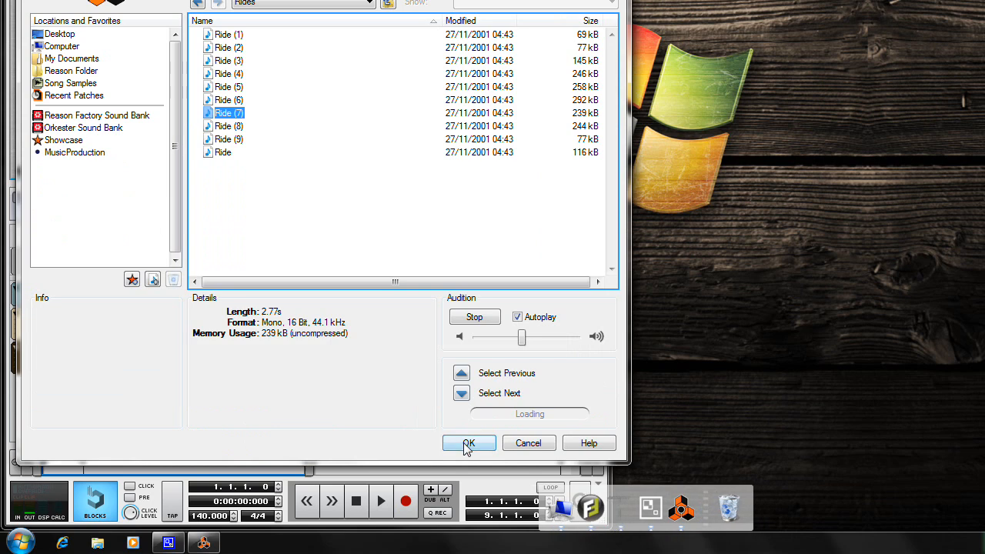
{"action": "left_click", "coordinate": [464, 443]}
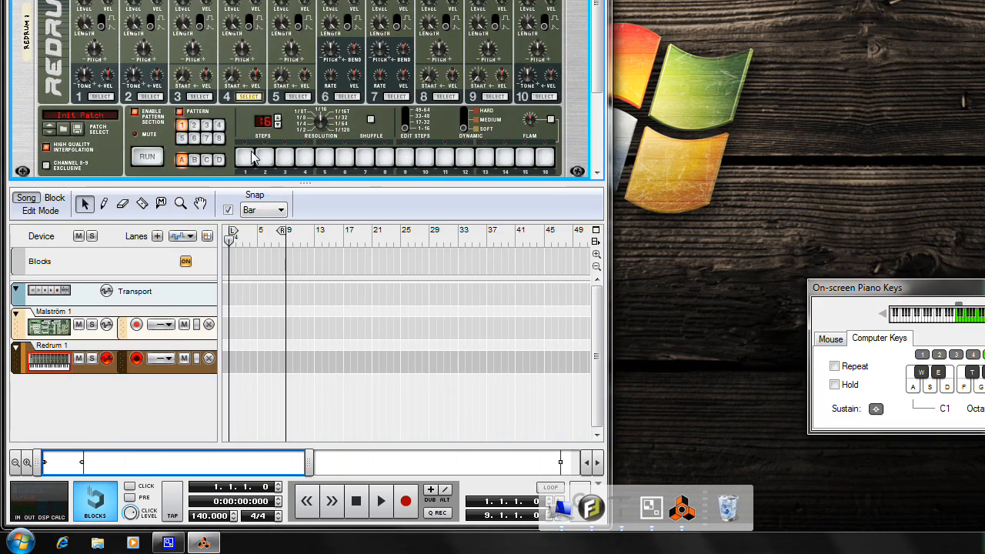
- Place medium ride hits on steps 1, 5 and 15 of channel 4, and stop the running pattern
{"action": "left_click", "coordinate": [254, 157]}
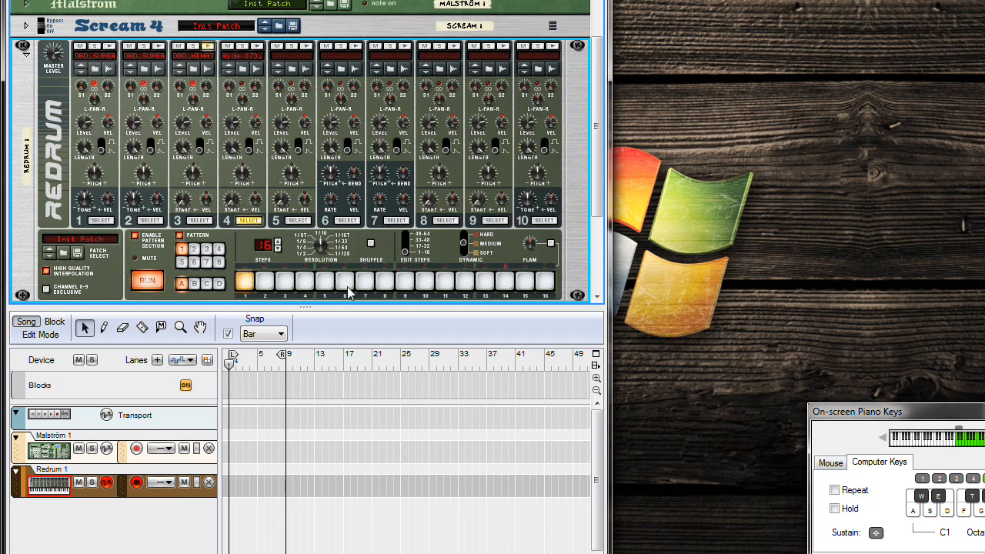
{"action": "left_click", "coordinate": [324, 281]}
{"action": "left_click", "coordinate": [524, 282]}
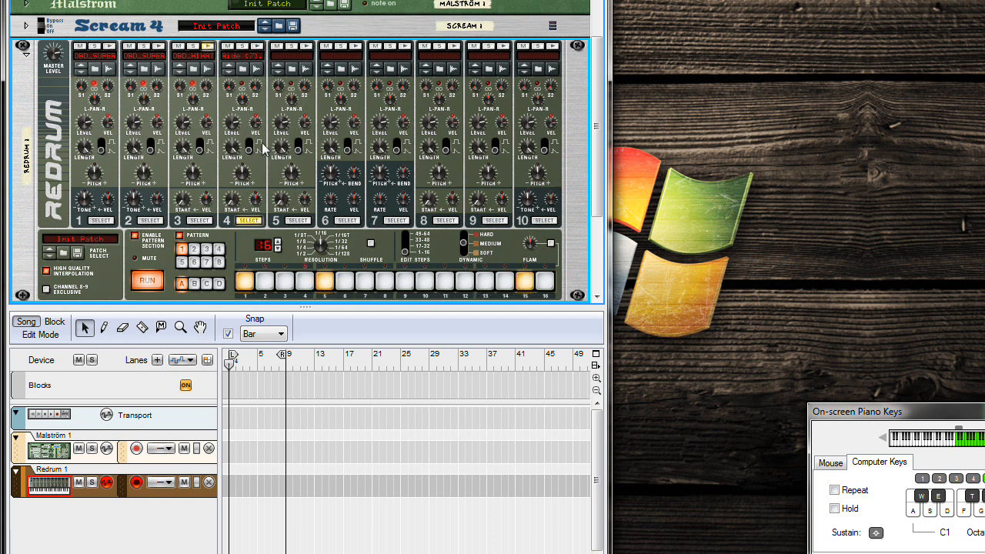
{"action": "left_click", "coordinate": [158, 280]}
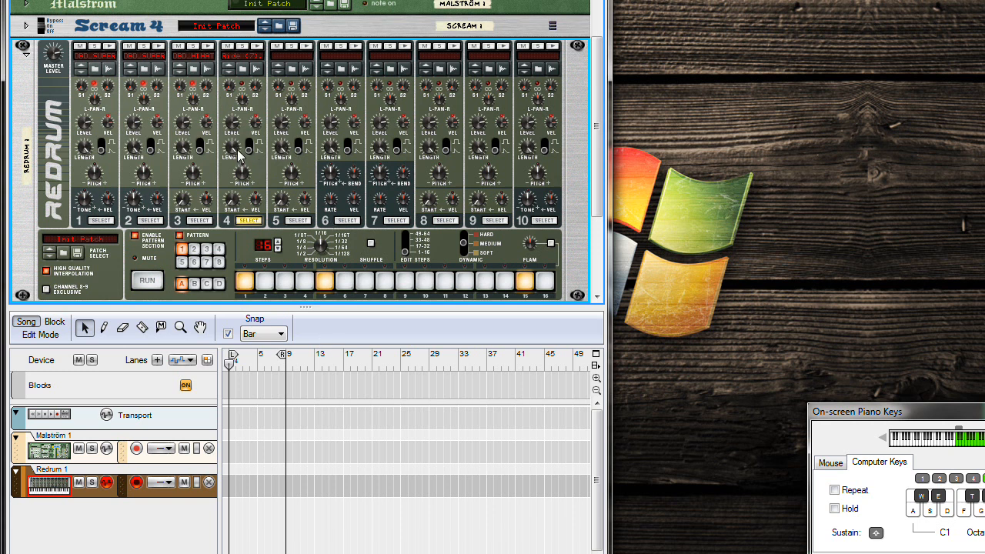
- Set channel 4's level to 80 and its length to 74 while auditioning the pattern
{"action": "left_click_drag", "start_coordinate": [234, 146], "coordinate": [232, 172]}
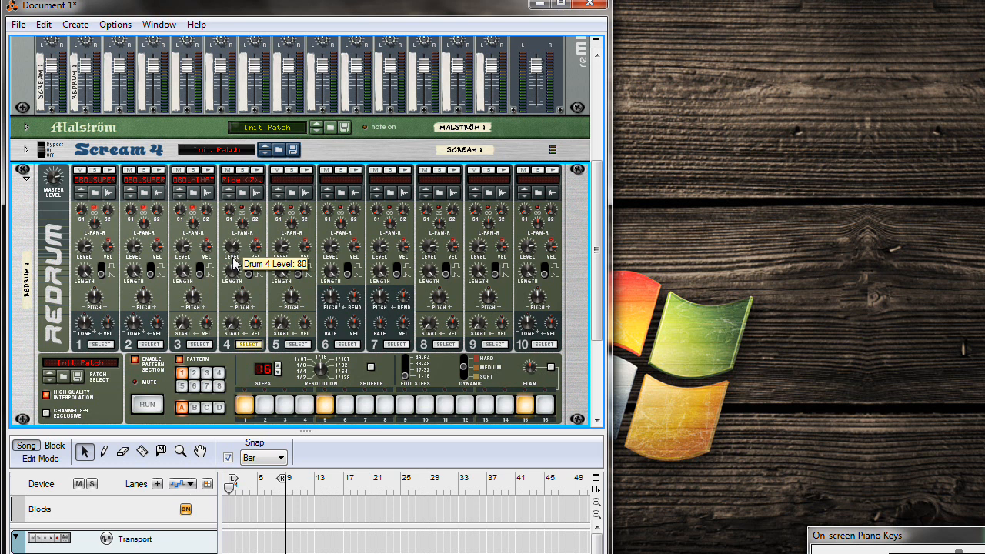
{"action": "left_click", "coordinate": [150, 406]}
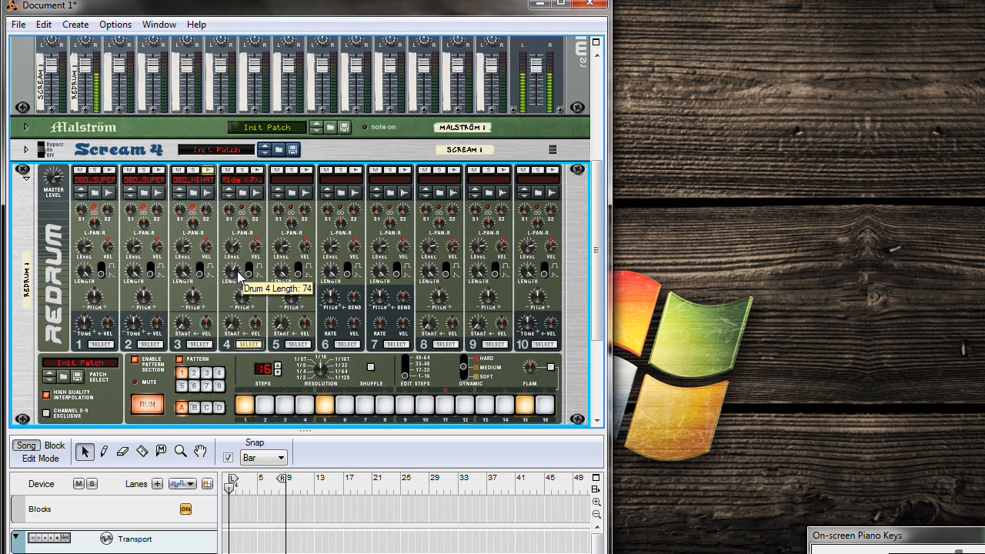
{"action": "scroll", "coordinate": [237, 271], "scroll_direction": "up", "scroll_amount": 4}
{"action": "left_click_drag", "start_coordinate": [233, 278], "coordinate": [233, 280]}
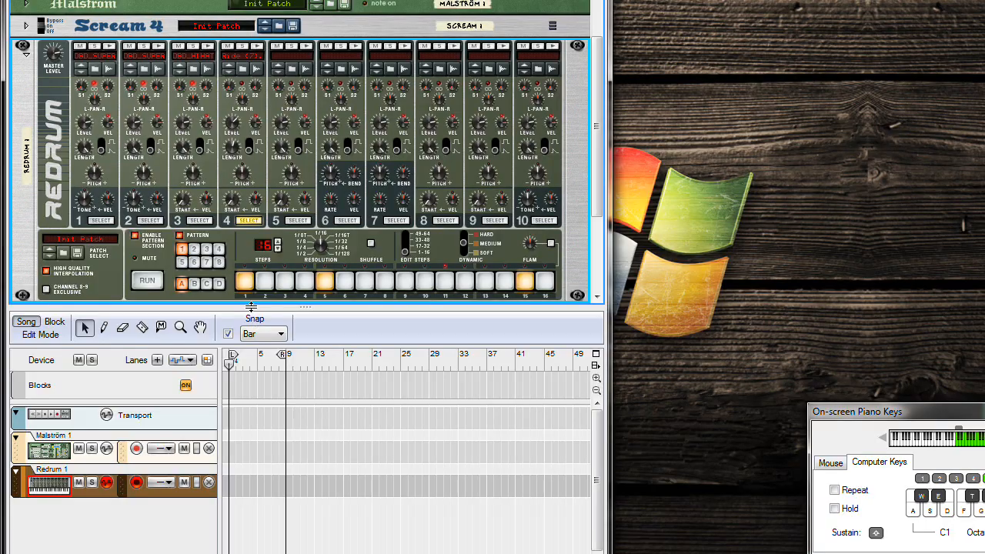
- Add an RV-7 Digital Reverb below Redrum without automatic cabling, working from the rack's rear, and return to the front
{"action": "scroll", "coordinate": [292, 238], "scroll_direction": "down", "scroll_amount": 2}
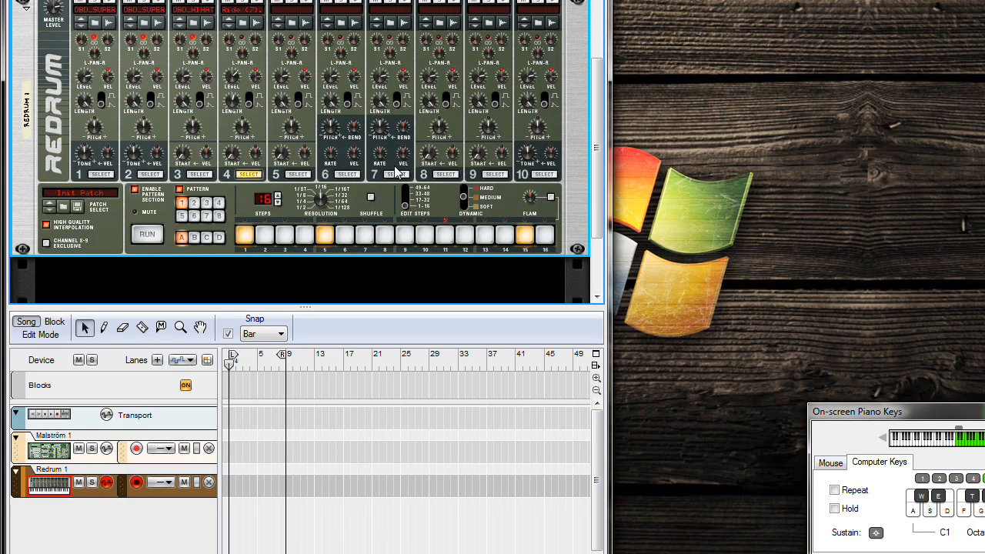
{"action": "key", "text": "Tab"}
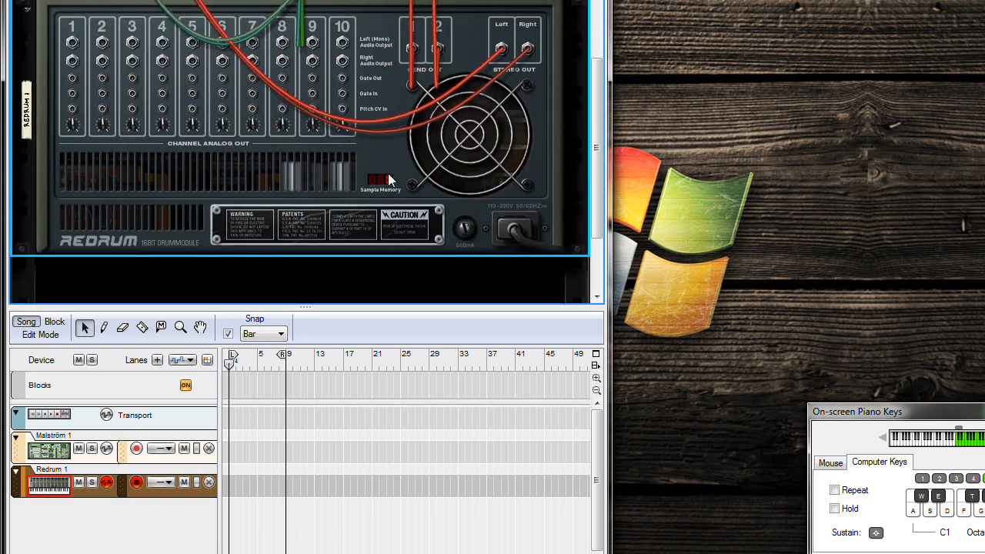
{"action": "scroll", "coordinate": [283, 202], "scroll_direction": "down", "scroll_amount": 4}
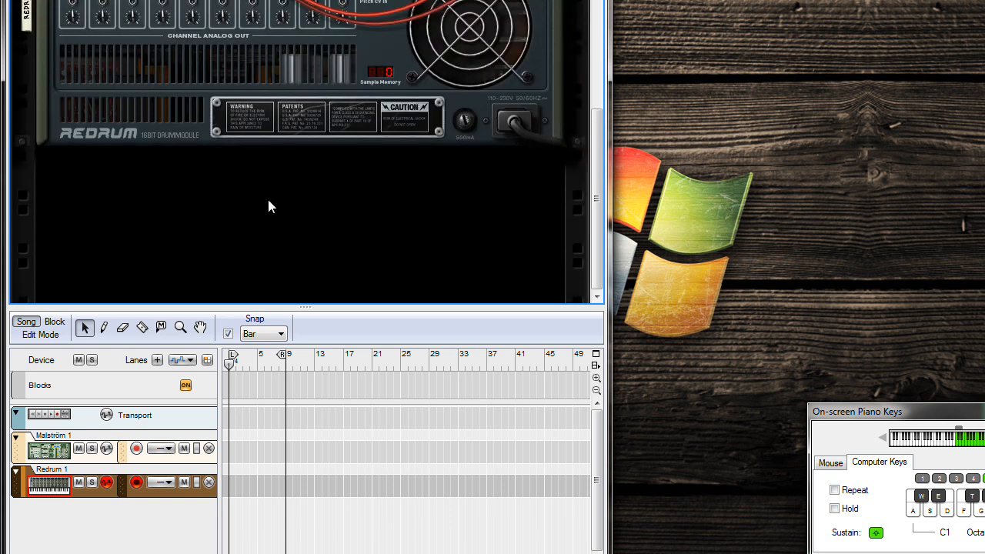
{"action": "right_click", "coordinate": [269, 206]}
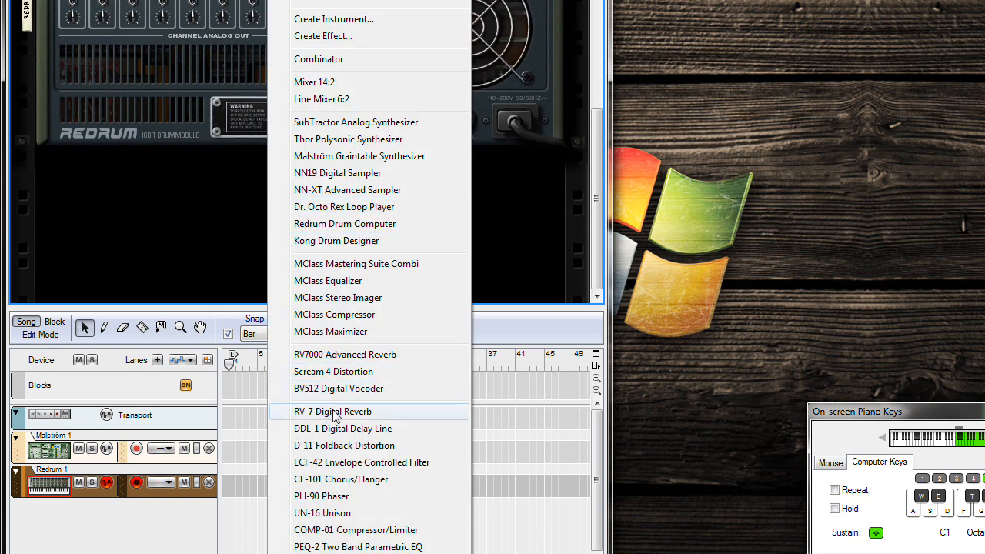
{"action": "left_click", "coordinate": [334, 412]}
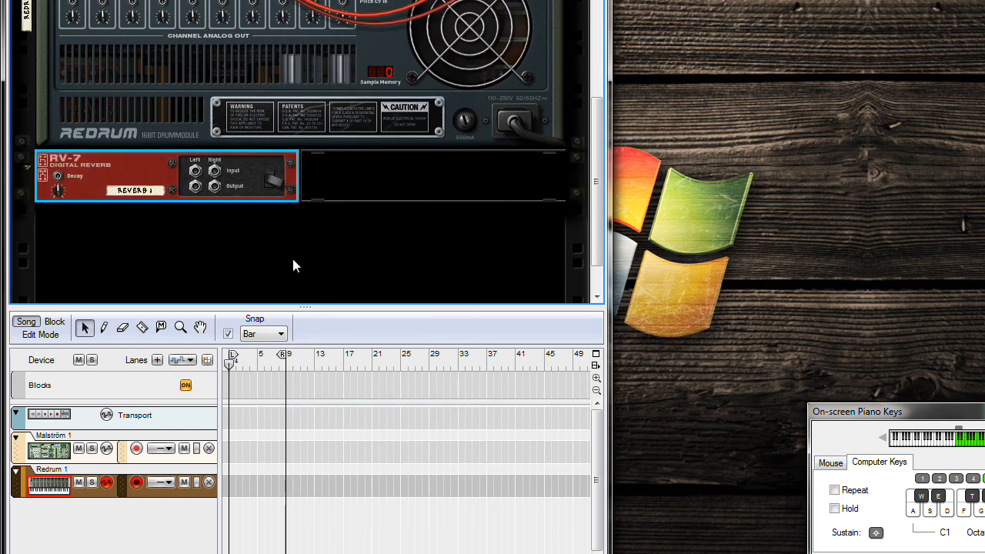
{"action": "scroll", "coordinate": [293, 259], "scroll_direction": "up", "scroll_amount": 2}
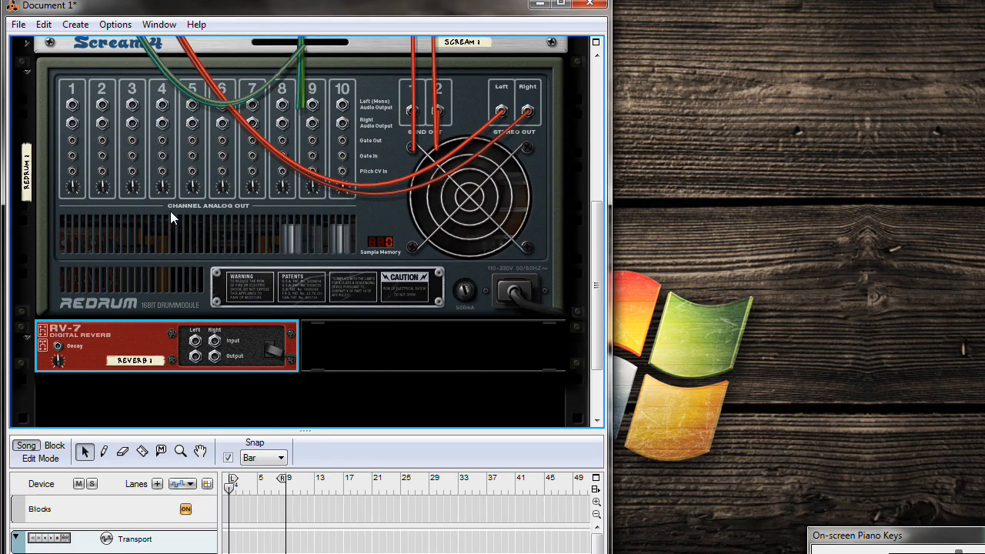
{"action": "key", "text": "Tab"}
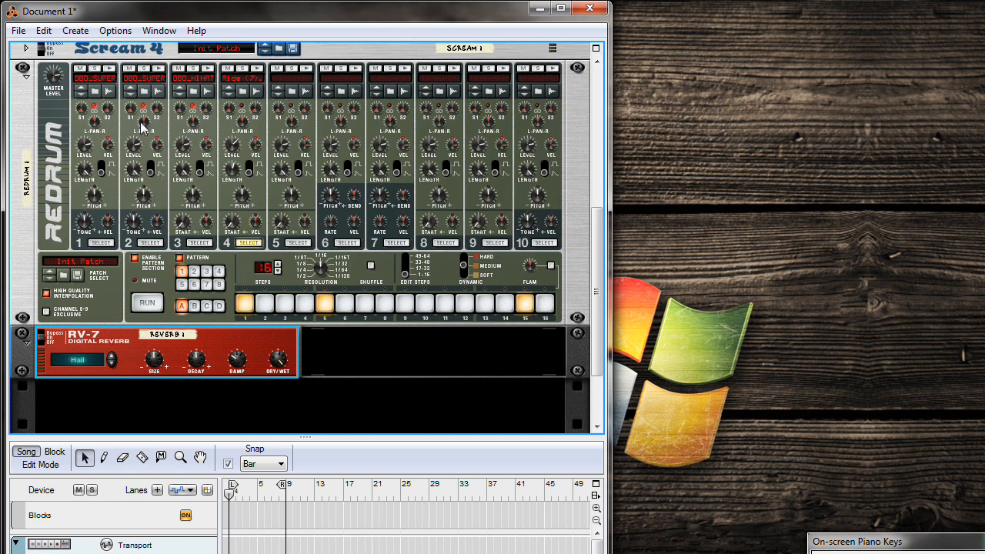
{"action": "key", "text": "Tab"}
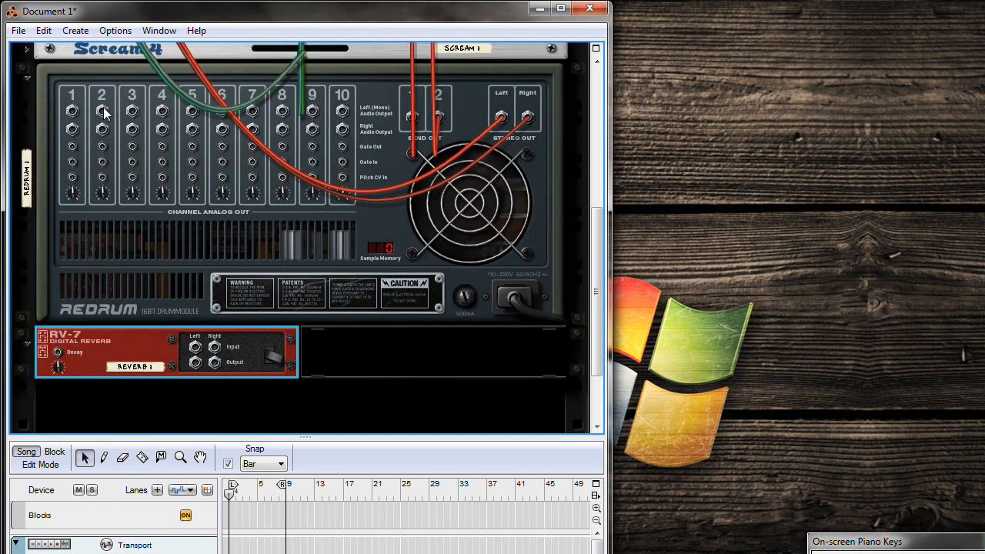
{"action": "left_click_drag", "start_coordinate": [101, 111], "coordinate": [102, 154]}
{"action": "scroll", "coordinate": [241, 269], "scroll_direction": "up", "scroll_amount": 7}
{"action": "key", "text": "Tab"}
{"action": "scroll", "coordinate": [212, 308], "scroll_direction": "down", "scroll_amount": 10}
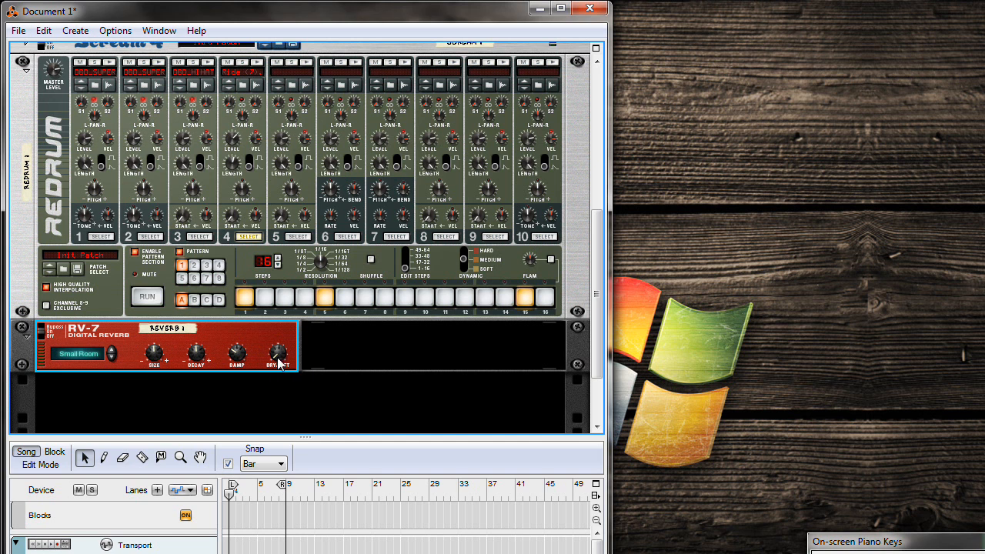
- Run the Redrum pattern to audition the snare with Reverb 1 and its dry/wet mix
{"action": "left_click", "coordinate": [150, 300]}
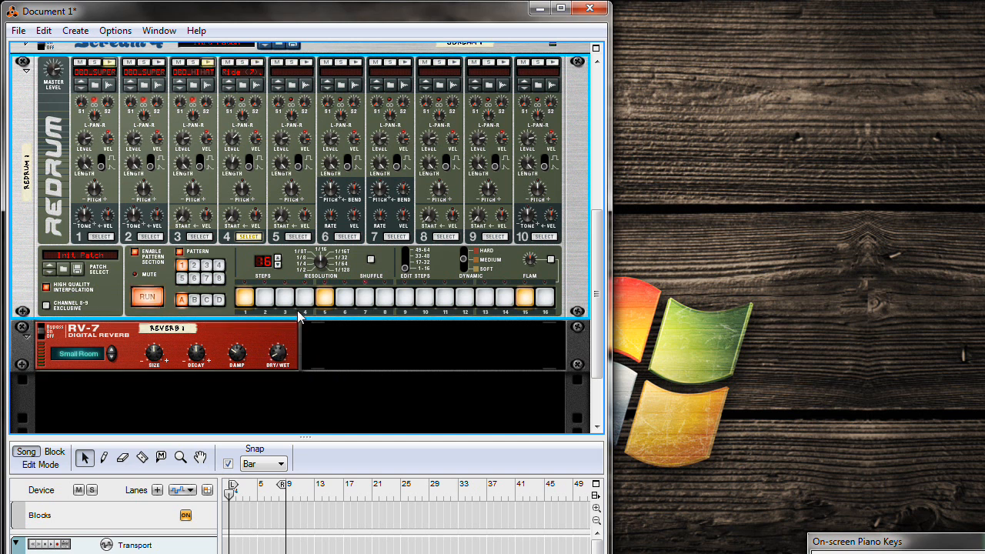
{"action": "left_click", "coordinate": [279, 355]}
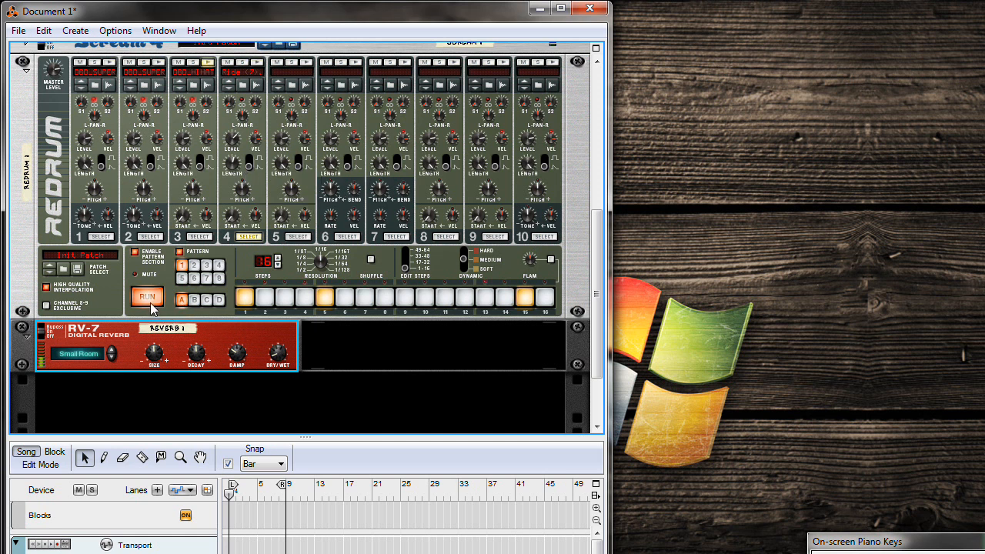
{"action": "left_click", "coordinate": [323, 183]}
- Open the sample browser for Redrum channel 5 and go to MusicProduction > Ghetto Claps > Claps
{"action": "left_click", "coordinate": [288, 83]}
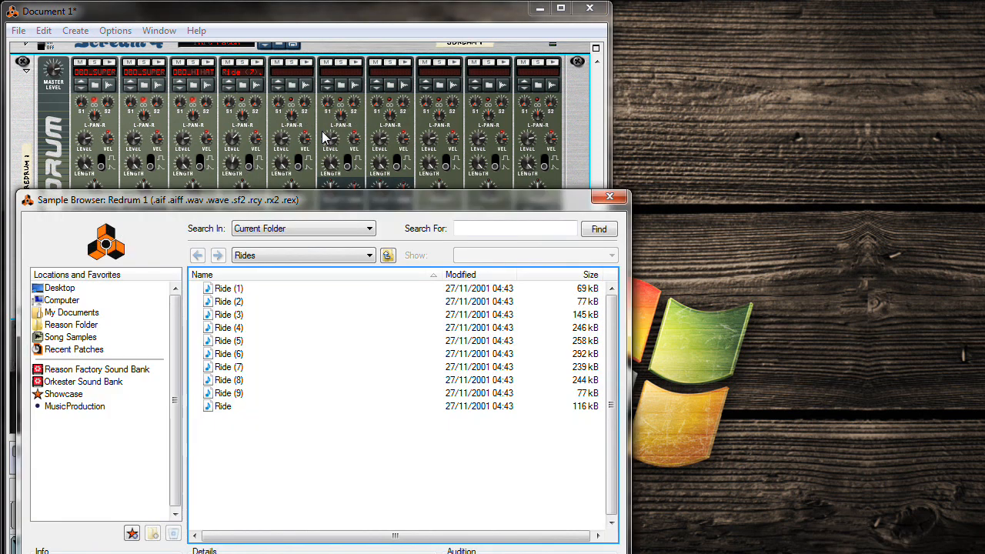
{"action": "left_click", "coordinate": [287, 257]}
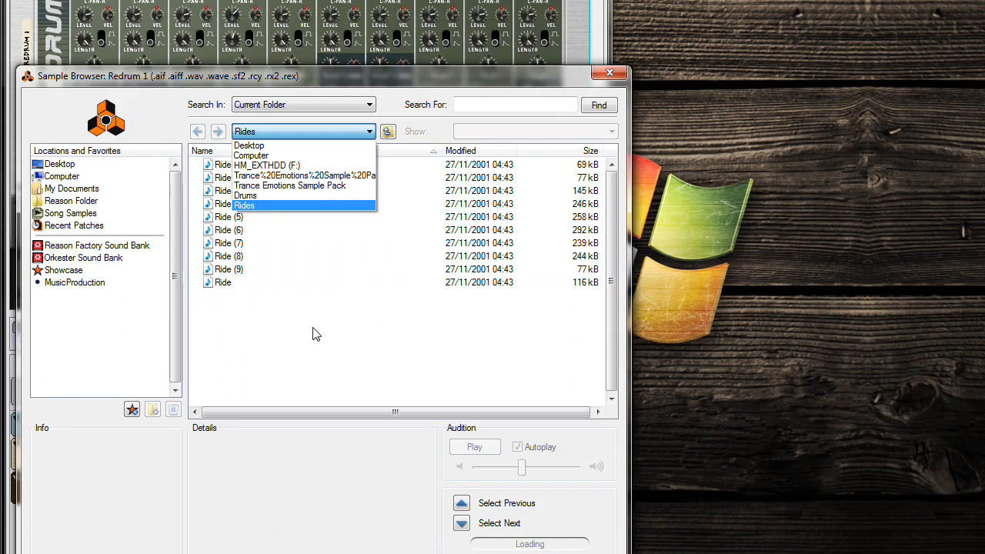
{"action": "left_click", "coordinate": [313, 454]}
{"action": "left_click", "coordinate": [74, 282]}
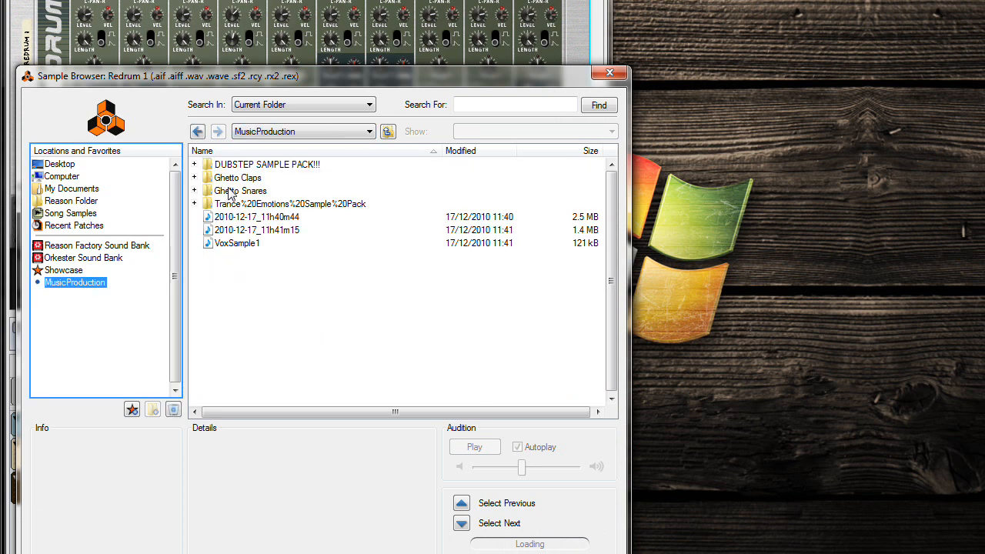
{"action": "double_click", "coordinate": [230, 178]}
{"action": "double_click", "coordinate": [223, 167]}
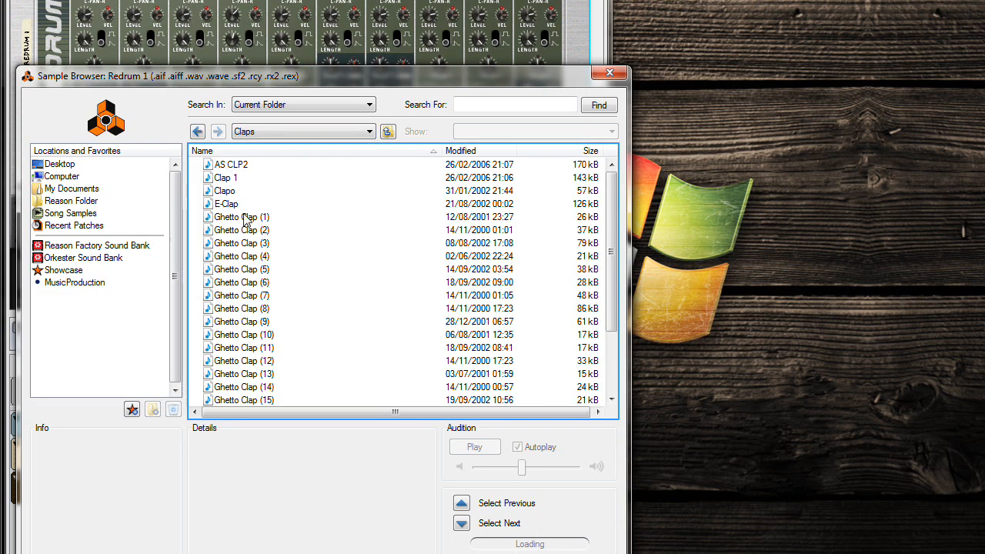
- Audition several Ghetto Clap samples, load Ghetto Clap (9) into Redrum channel 5, and place a hit on step 9
{"action": "left_click", "coordinate": [245, 230]}
{"action": "left_click", "coordinate": [247, 269]}
{"action": "left_click", "coordinate": [248, 308]}
{"action": "left_click", "coordinate": [244, 348]}
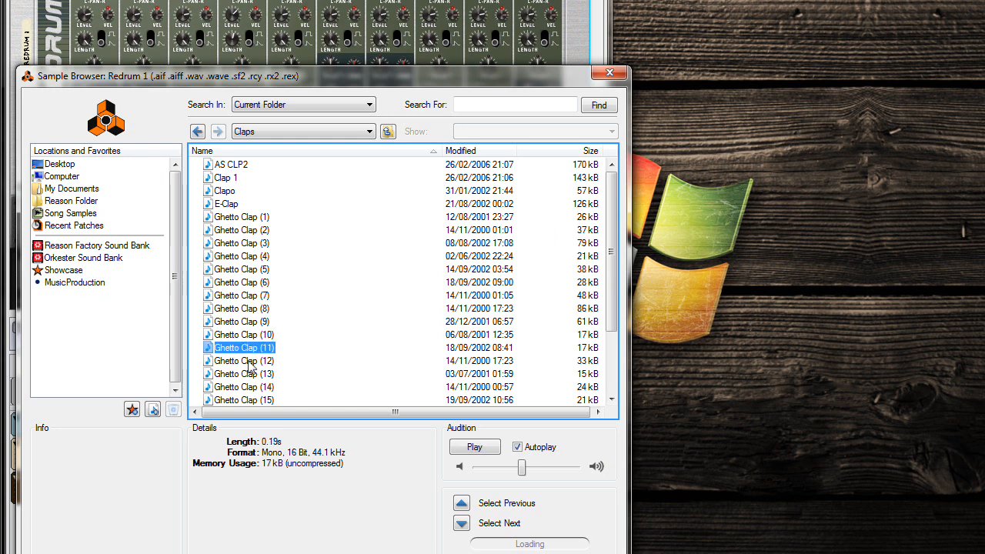
{"action": "left_click", "coordinate": [245, 361]}
{"action": "left_click", "coordinate": [246, 387]}
{"action": "left_click", "coordinate": [248, 308]}
{"action": "left_click", "coordinate": [244, 322]}
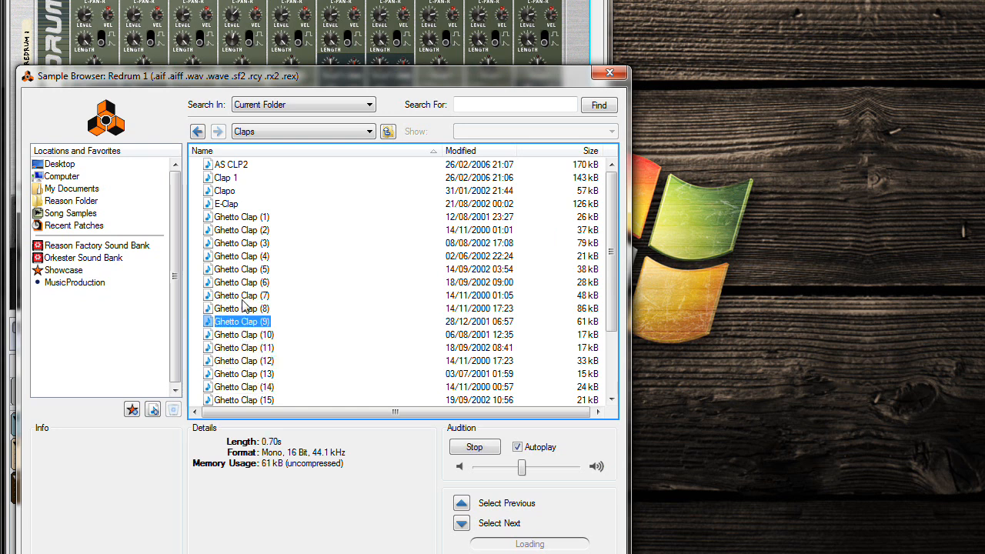
{"action": "left_click", "coordinate": [243, 297]}
{"action": "left_click", "coordinate": [245, 322]}
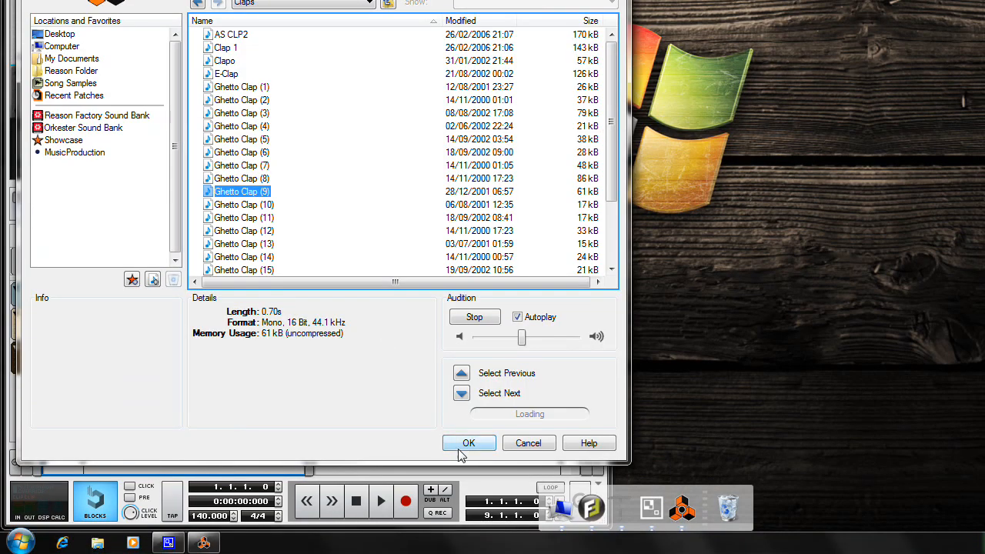
{"action": "left_click", "coordinate": [461, 448]}
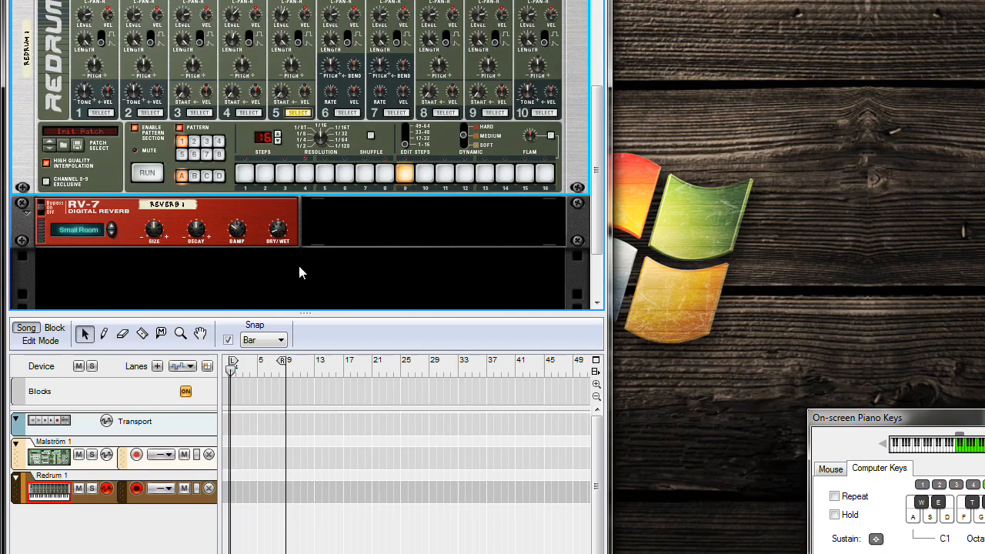
- Add a second RV-7 Digital Reverb beside the first without automatic cabling, working from the rack's rear, and return to the front
{"action": "key", "text": "Tab"}
{"action": "scroll", "coordinate": [313, 218], "scroll_direction": "down", "scroll_amount": 3}
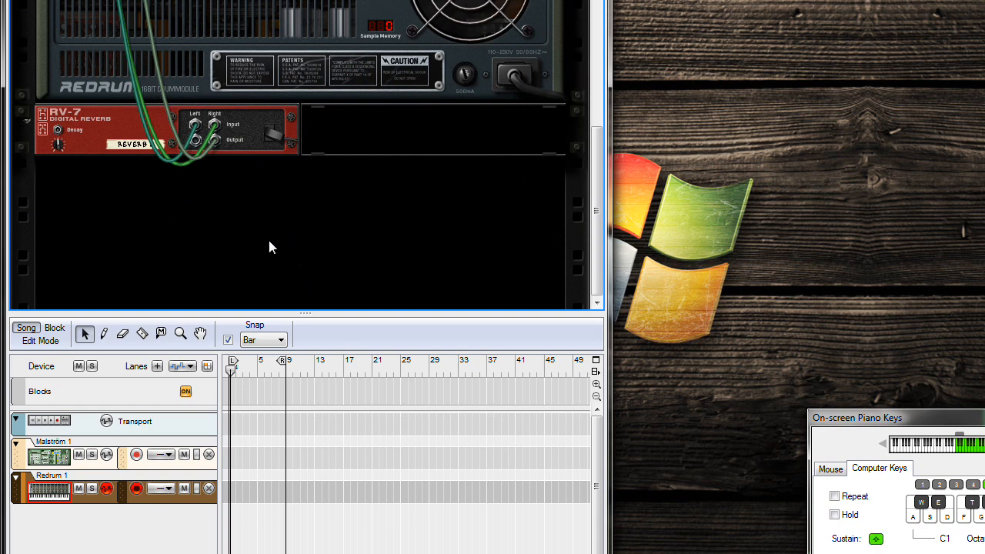
{"action": "right_click", "coordinate": [267, 237]}
{"action": "left_click", "coordinate": [199, 236]}
{"action": "key", "text": "Tab"}
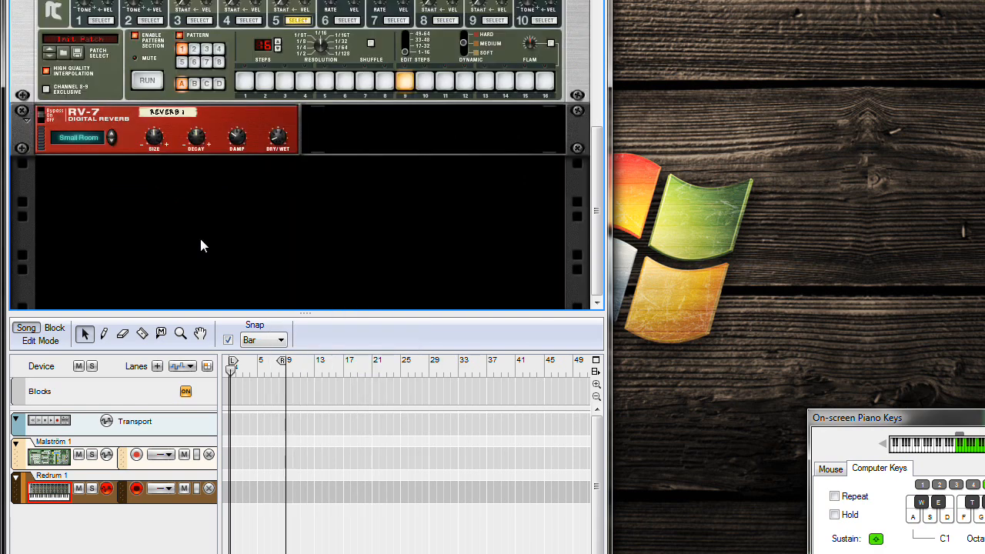
{"action": "key", "text": "Tab"}
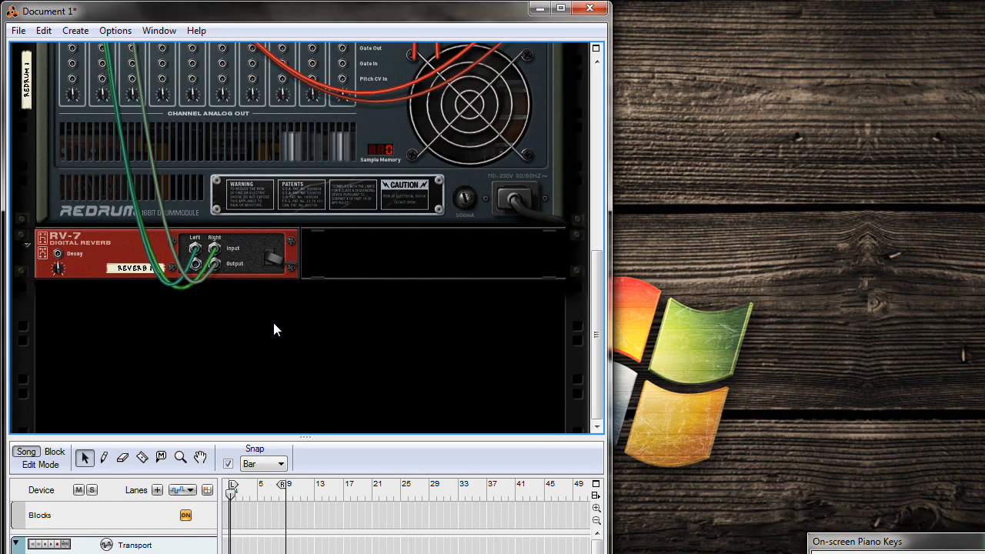
{"action": "right_click", "coordinate": [283, 344]}
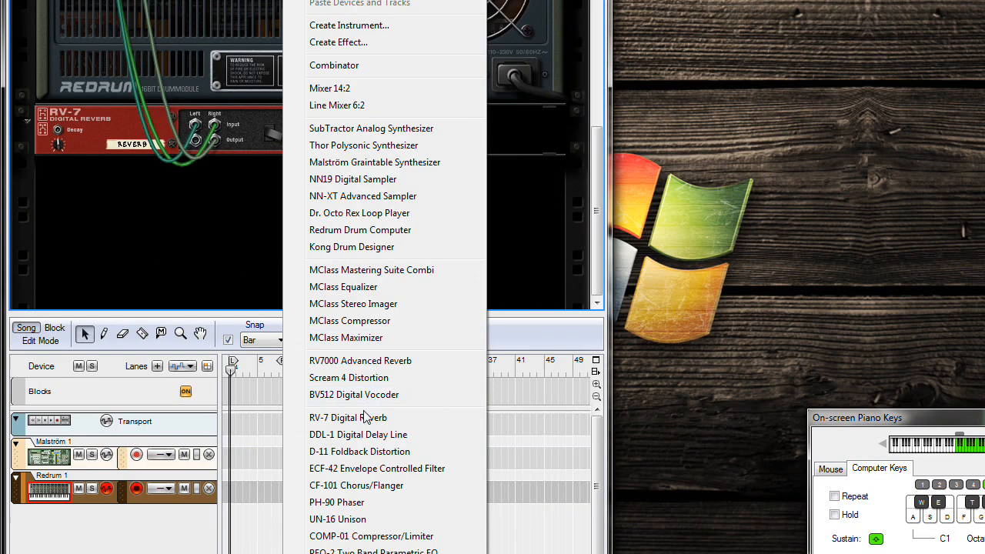
{"action": "left_click", "coordinate": [355, 510]}
{"action": "scroll", "coordinate": [491, 204], "scroll_direction": "up", "scroll_amount": 4}
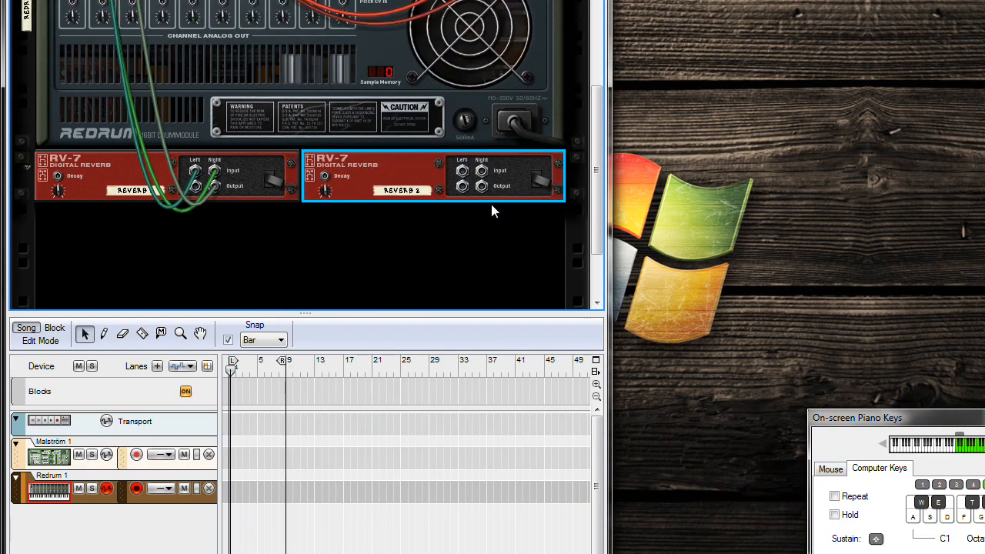
{"action": "key", "text": "Tab"}
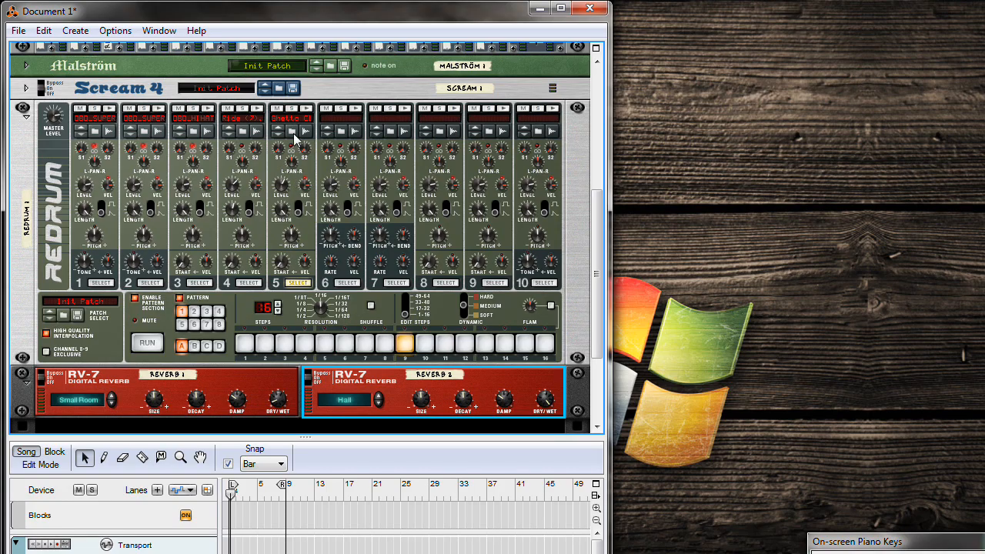
{"action": "key", "text": "Tab"}
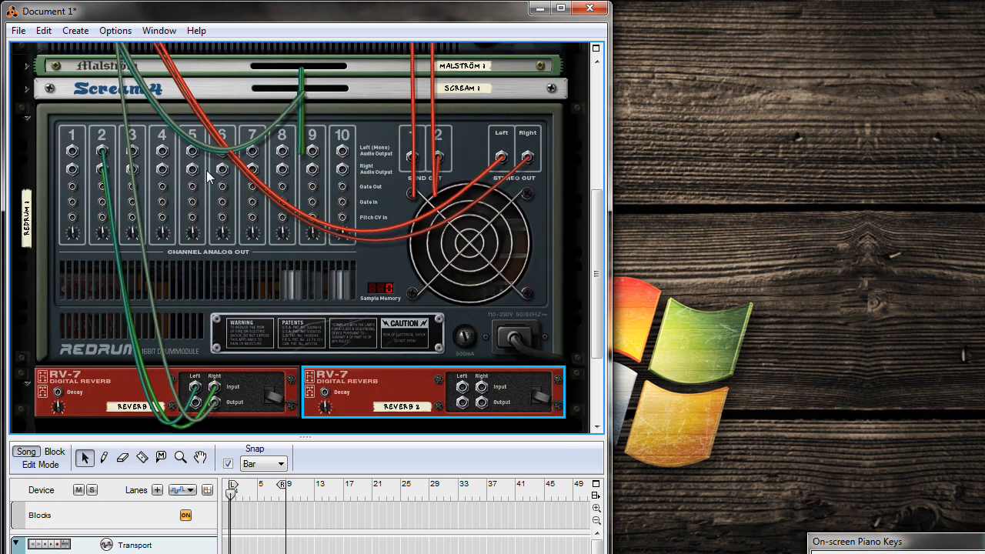
{"action": "left_click_drag", "start_coordinate": [193, 157], "coordinate": [121, 158]}
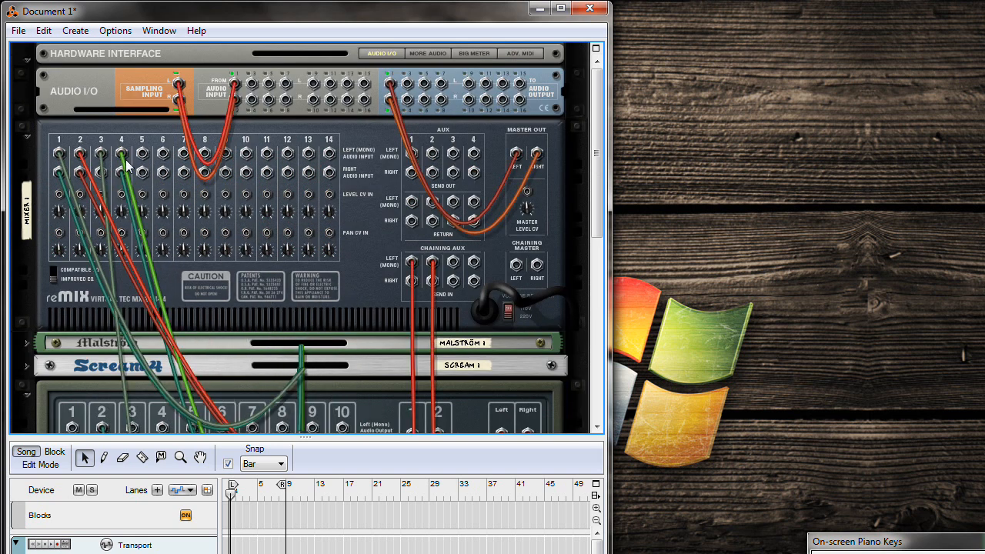
{"action": "key", "text": "Tab"}
{"action": "scroll", "coordinate": [362, 354], "scroll_direction": "down", "scroll_amount": 5}
{"action": "scroll", "coordinate": [369, 354], "scroll_direction": "down", "scroll_amount": 3}
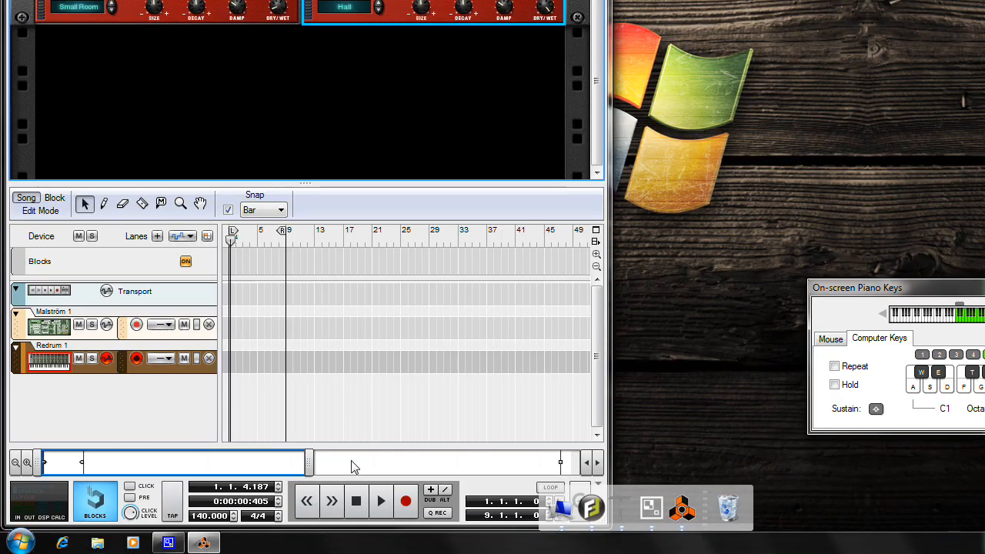
- With the Redrum pattern running, lower Reverb 2's dry/wet to 26 and set its algorithm to Medium Room
{"action": "scroll", "coordinate": [228, 237], "scroll_direction": "up", "scroll_amount": 2}
{"action": "left_click", "coordinate": [140, 292]}
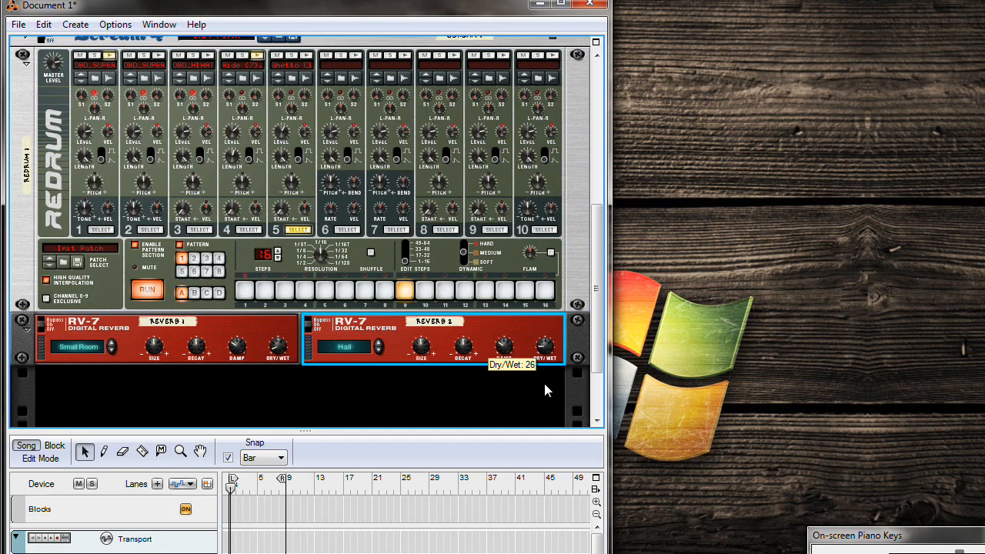
{"action": "left_click", "coordinate": [379, 343]}
{"action": "left_click", "coordinate": [381, 345]}
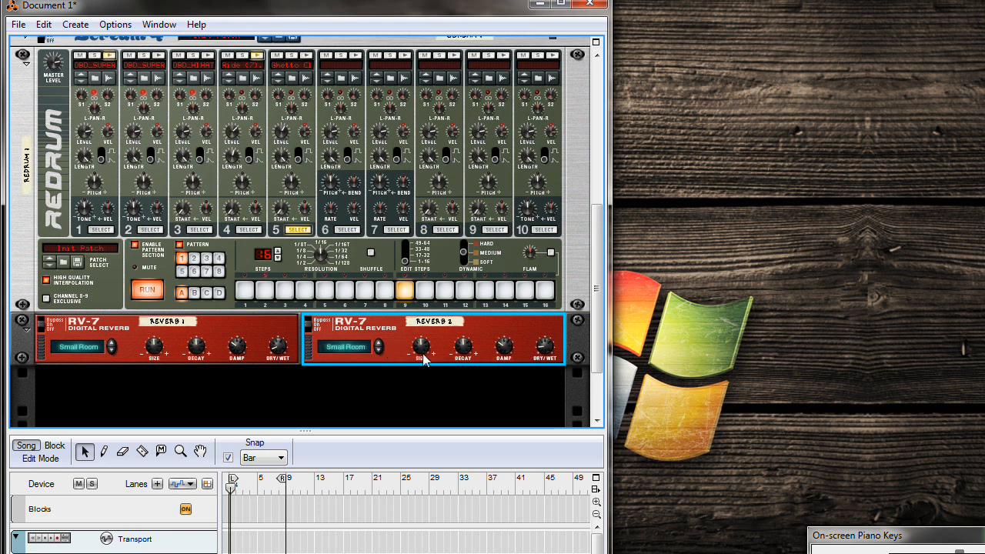
{"action": "left_click", "coordinate": [380, 348]}
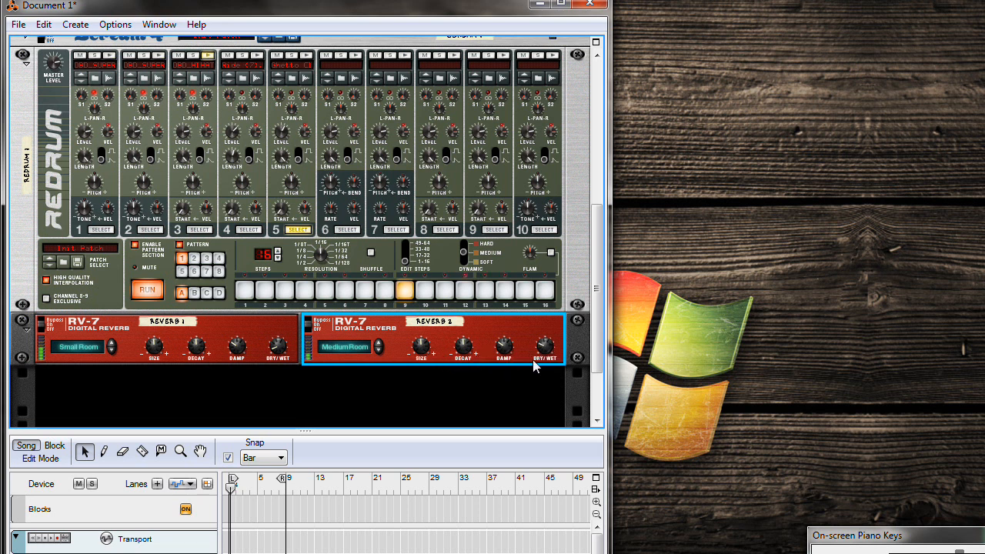
{"action": "mouse_move", "coordinate": [550, 349]}
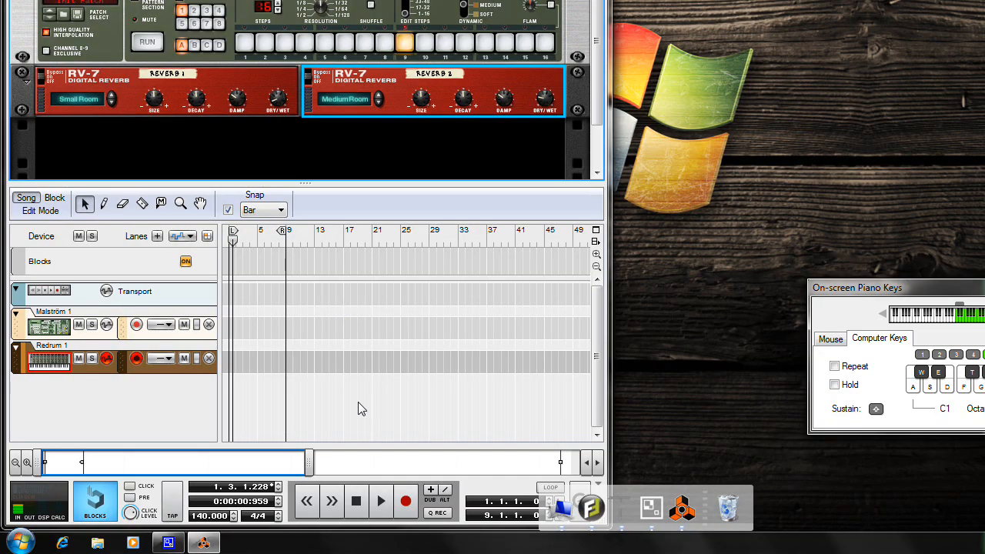
- Turn on looping and play the song from the start with the Malström track selected for keyboard input
{"action": "left_click", "coordinate": [363, 508]}
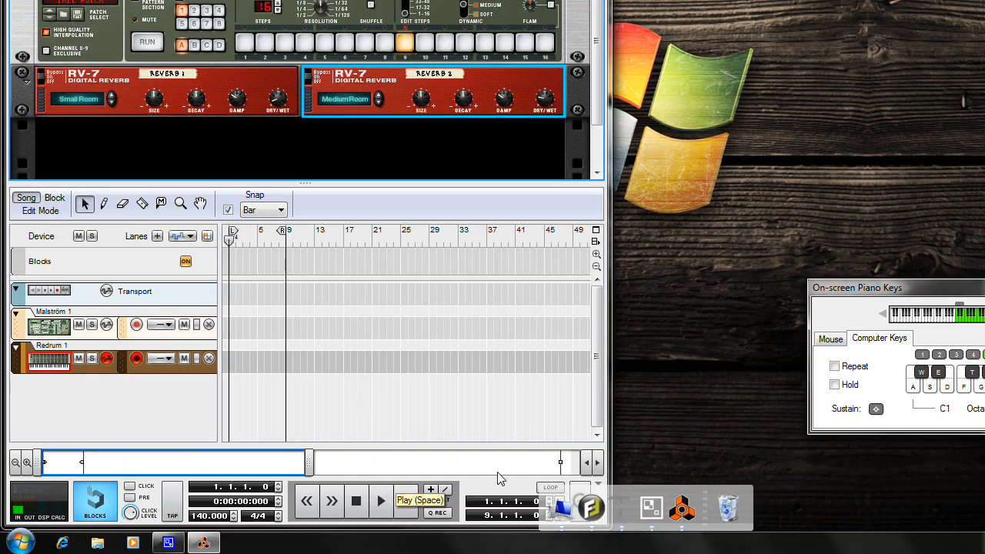
{"action": "left_click", "coordinate": [550, 488]}
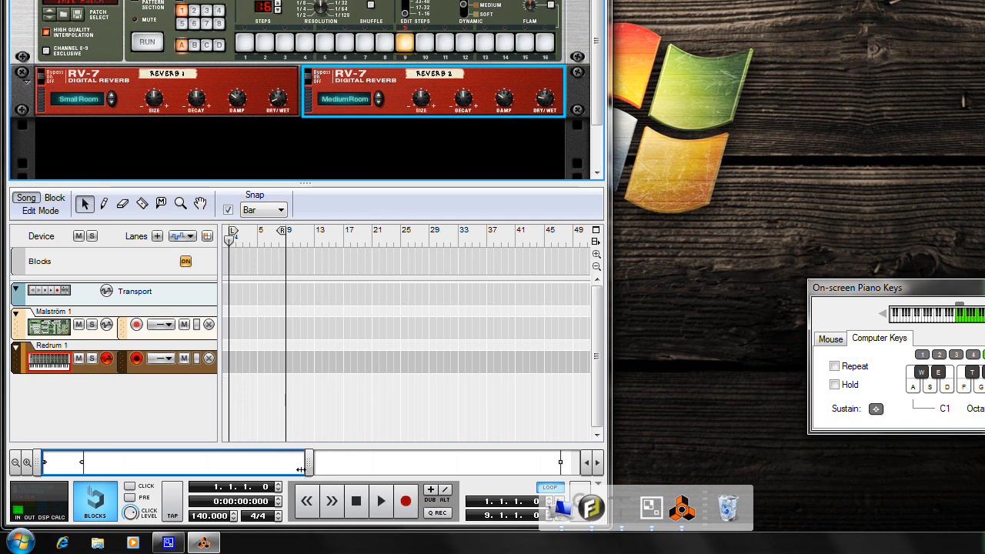
{"action": "left_click_drag", "start_coordinate": [300, 469], "coordinate": [229, 469]}
{"action": "left_click", "coordinate": [85, 334]}
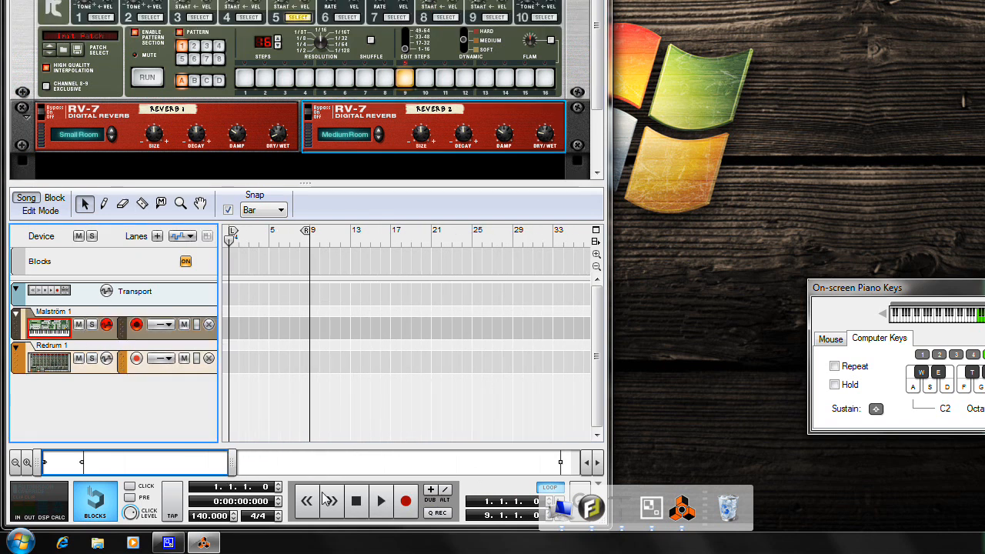
{"action": "left_click", "coordinate": [381, 504]}
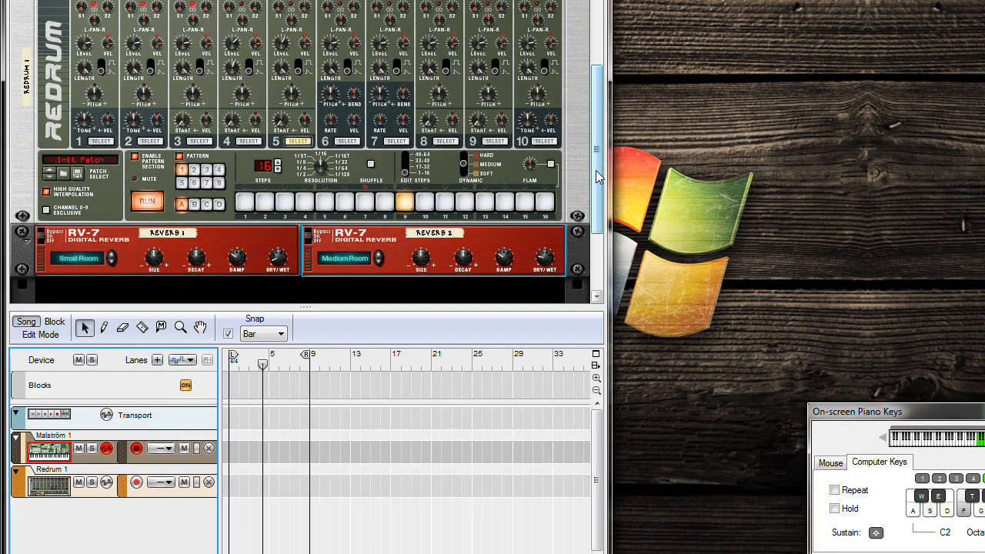
- Adjust the Scream 1 level on mixer channel 1 during playback and unfold the Malström
{"action": "left_click_drag", "start_coordinate": [597, 44], "coordinate": [606, 128]}
{"action": "left_click_drag", "start_coordinate": [52, 278], "coordinate": [53, 282]}
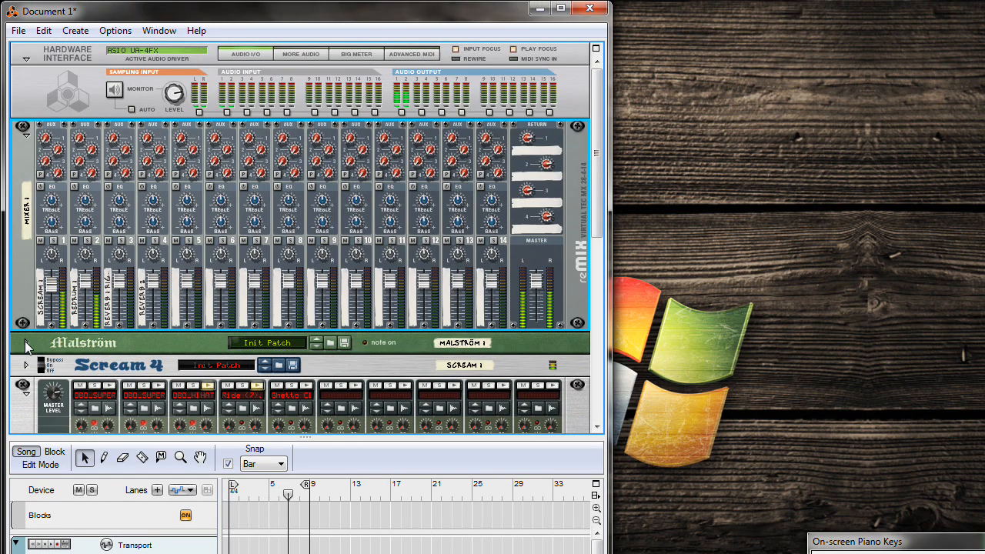
{"action": "left_click", "coordinate": [25, 343]}
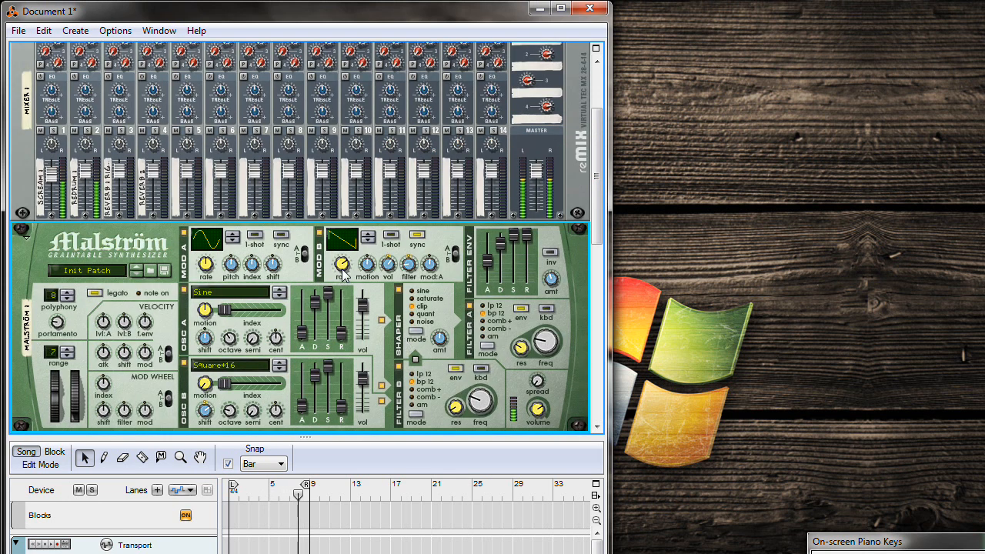
- Vary the Malström's Modulator B synced rate among 3/8, 3/16, 1/8 and 1/4 while playing notes over the beat
{"action": "scroll", "coordinate": [343, 265], "scroll_direction": "up", "scroll_amount": 1}
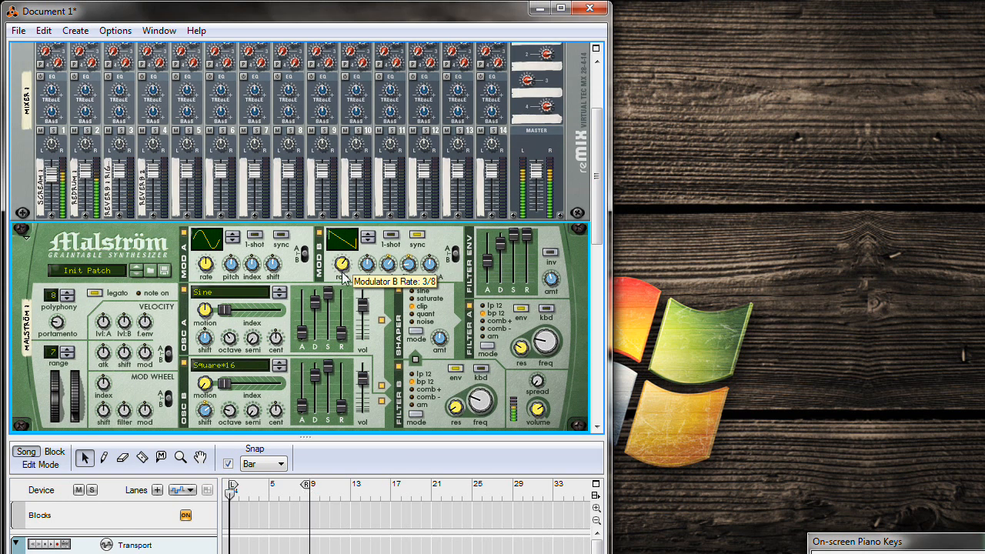
{"action": "scroll", "coordinate": [343, 266], "scroll_direction": "down", "scroll_amount": 1}
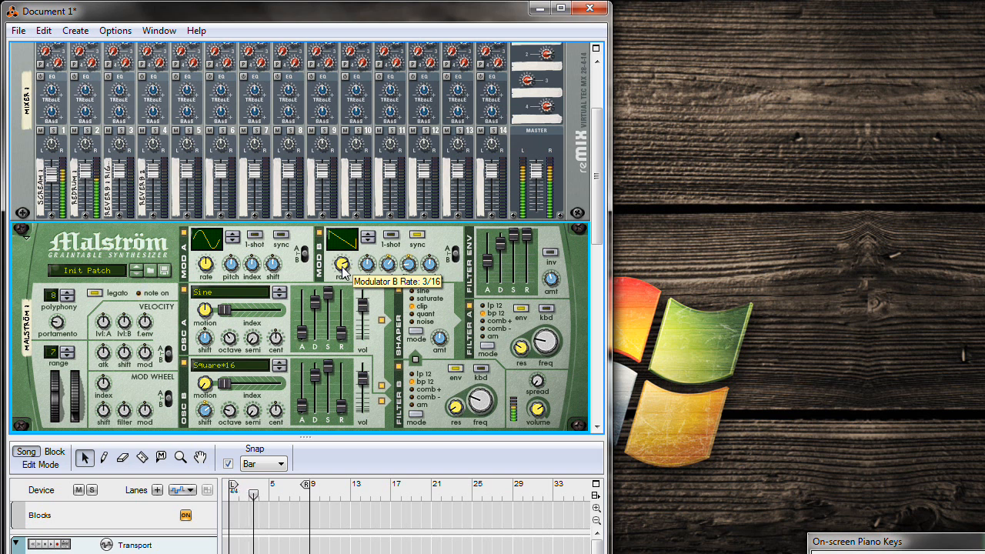
{"action": "scroll", "coordinate": [343, 265], "scroll_direction": "down", "scroll_amount": 1}
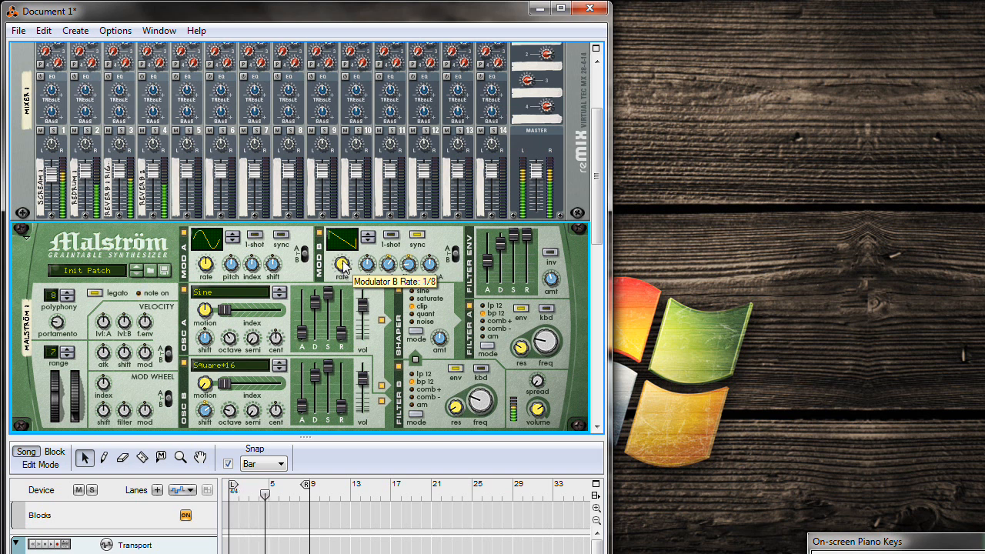
{"action": "scroll", "coordinate": [343, 265], "scroll_direction": "up", "scroll_amount": 2}
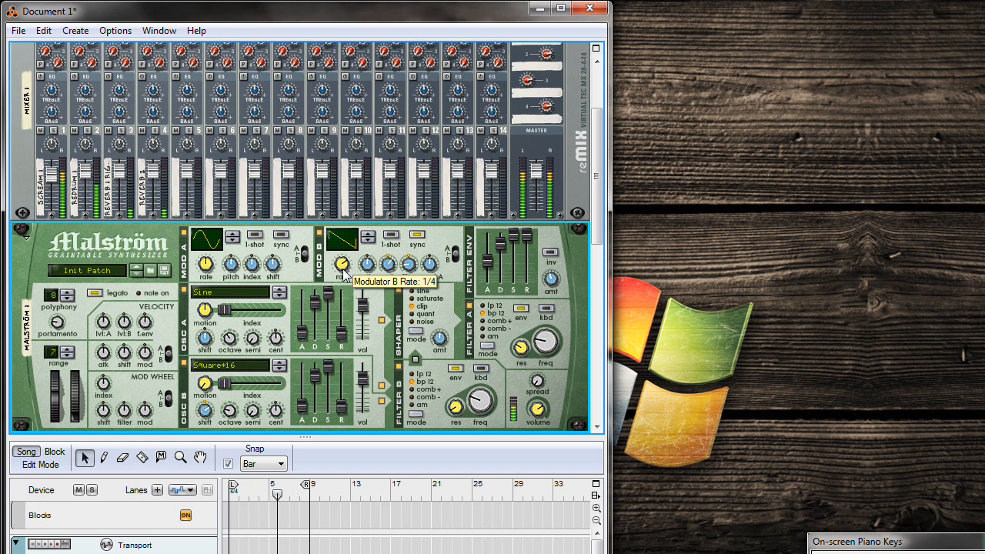
{"action": "scroll", "coordinate": [343, 266], "scroll_direction": "down", "scroll_amount": 2}
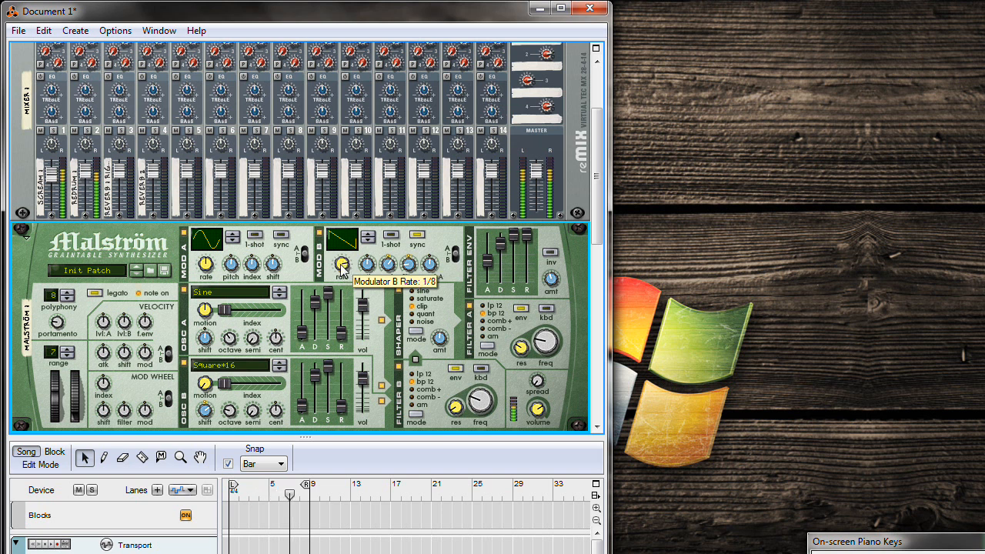
{"action": "scroll", "coordinate": [341, 264], "scroll_direction": "down", "scroll_amount": 1}
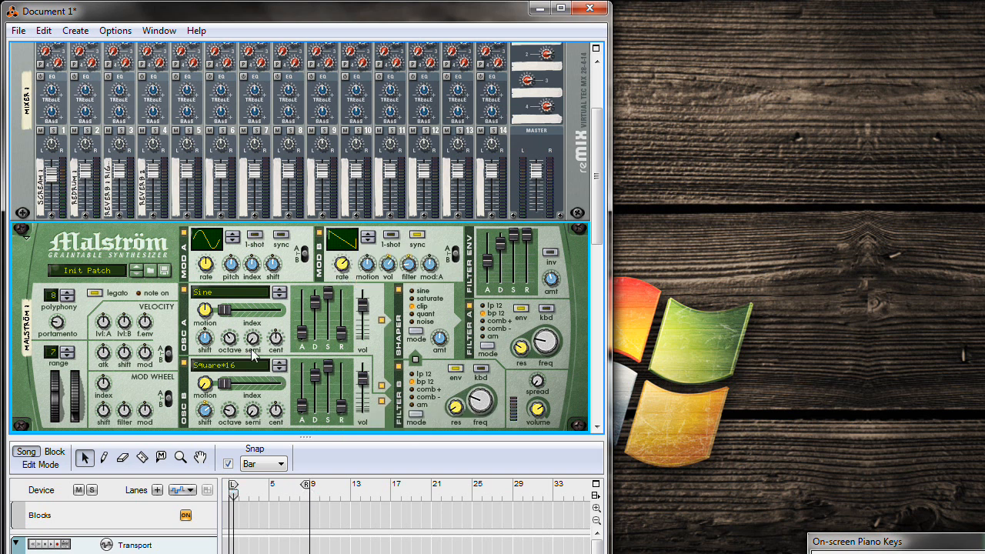
- Change the Malström's Modulator B waveform to a rising curve
{"action": "scroll", "coordinate": [257, 331], "scroll_direction": "down", "scroll_amount": 3}
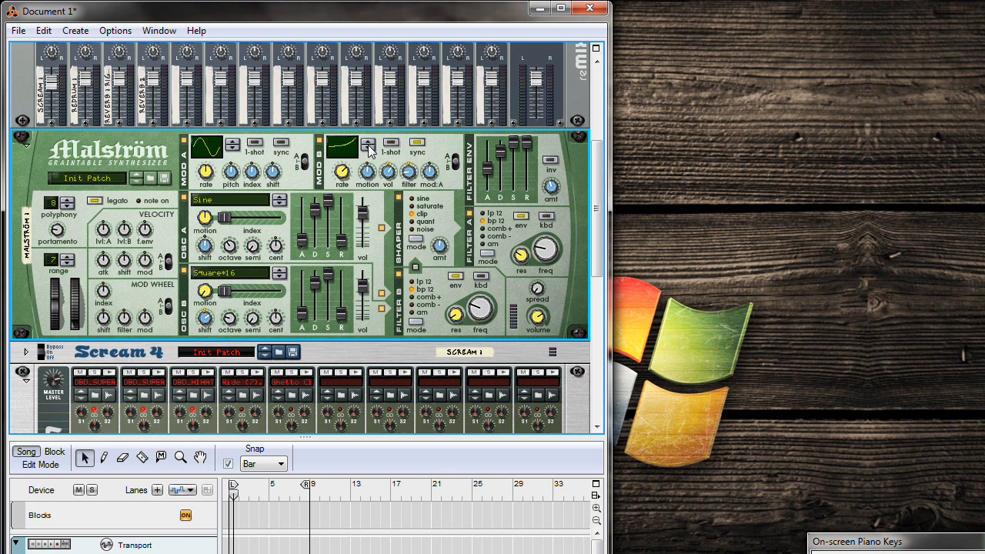
{"action": "key", "text": "z"}
{"action": "left_click_drag", "start_coordinate": [598, 208], "coordinate": [643, 71]}
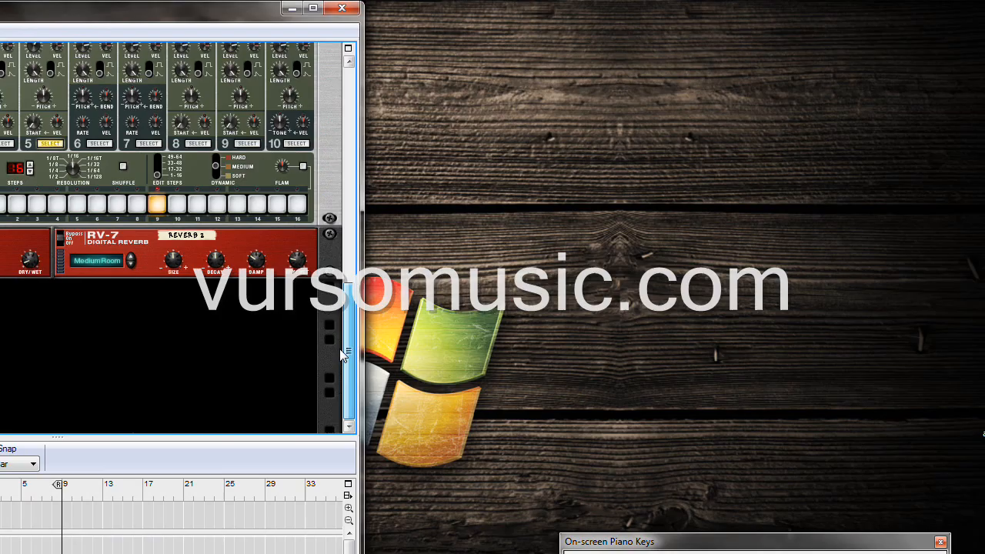
{"action": "scroll", "coordinate": [322, 199], "scroll_direction": "up", "scroll_amount": 5}
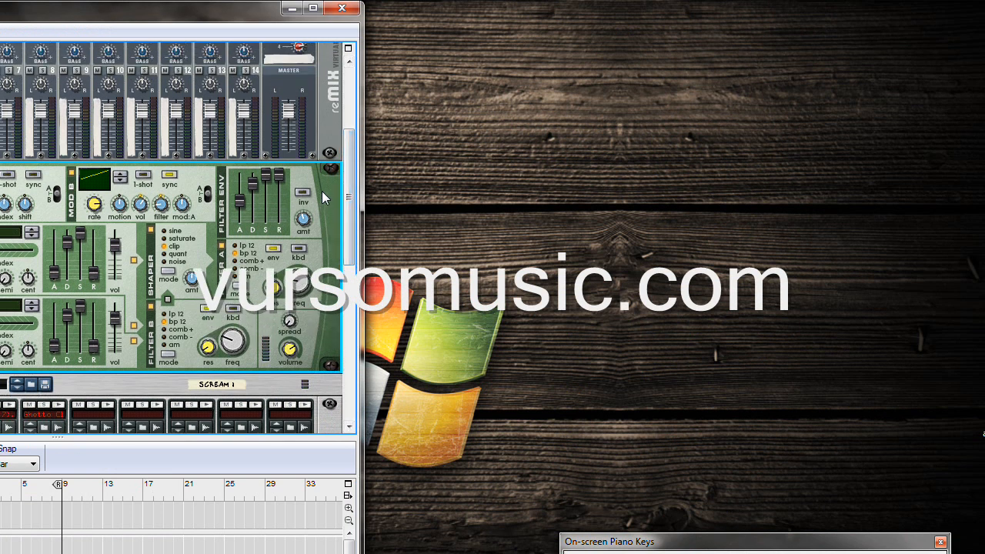